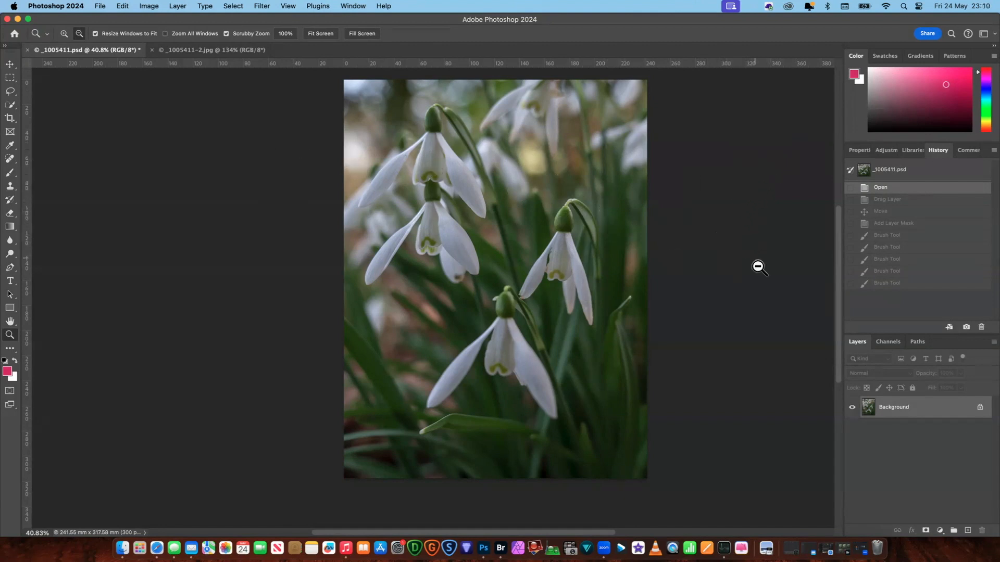
- Duplicate the _1005411.psd snowdrop image as "Blurred background" and place the copy directly after the original in the document order
left_click(211, 49)
left_click(89, 50)
left_click(148, 6)
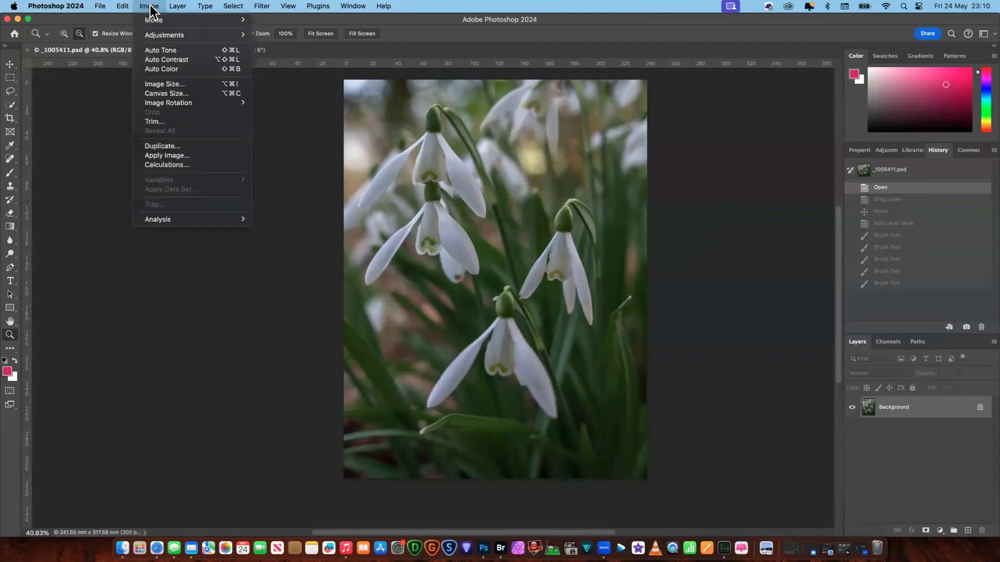
left_click(174, 146)
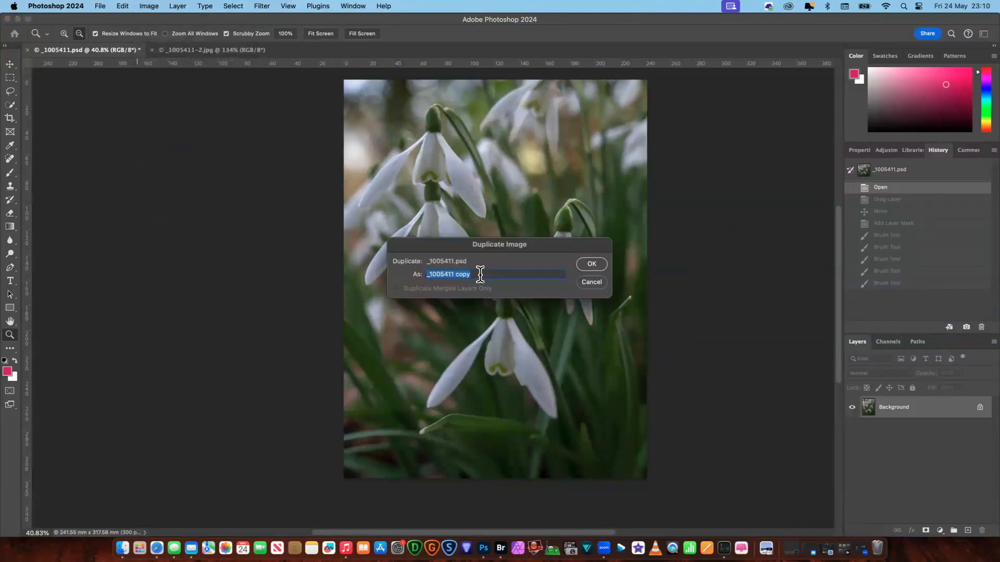
type("B")
left_click(594, 263)
left_click_drag(277, 49, 232, 52)
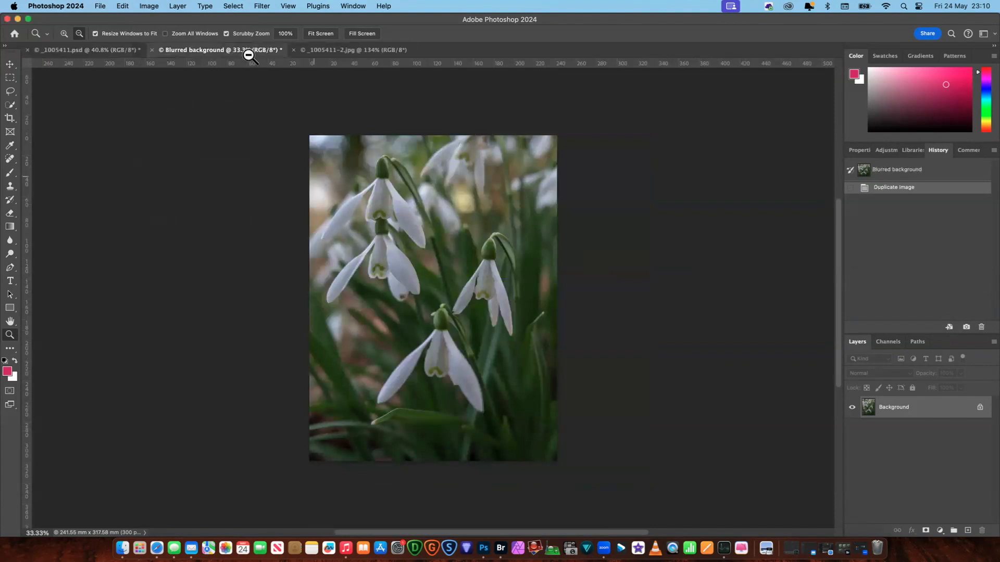
- Apply a Gaussian Blur with a radius of 160 pixels to the duplicated image
left_click(257, 6)
mouse_move(297, 137)
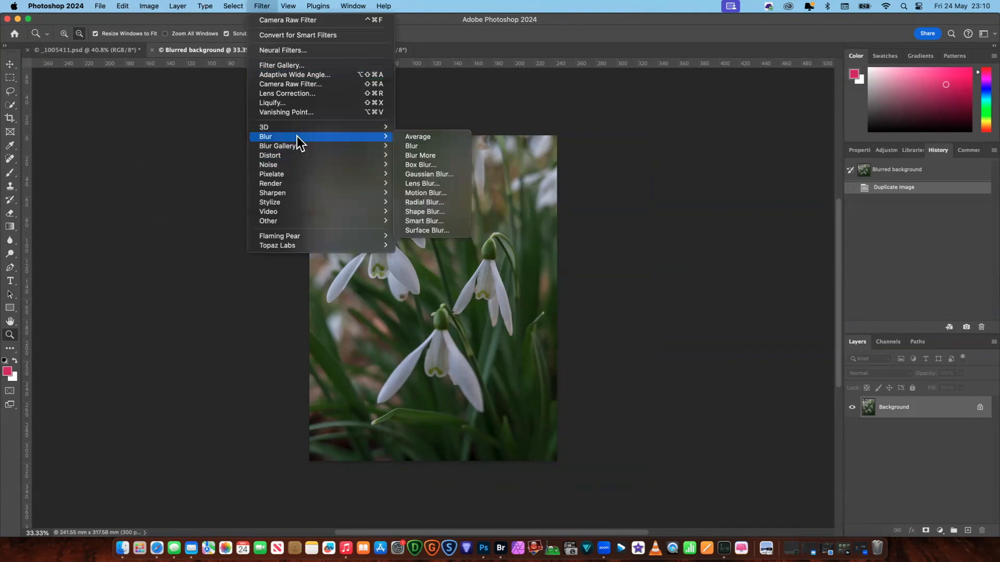
left_click(440, 175)
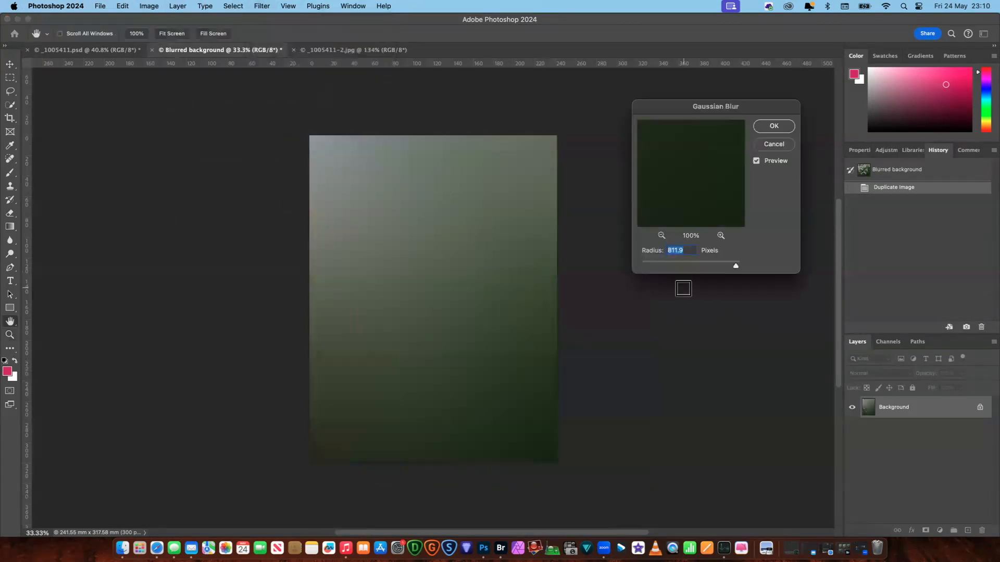
left_click_drag(736, 267, 713, 264)
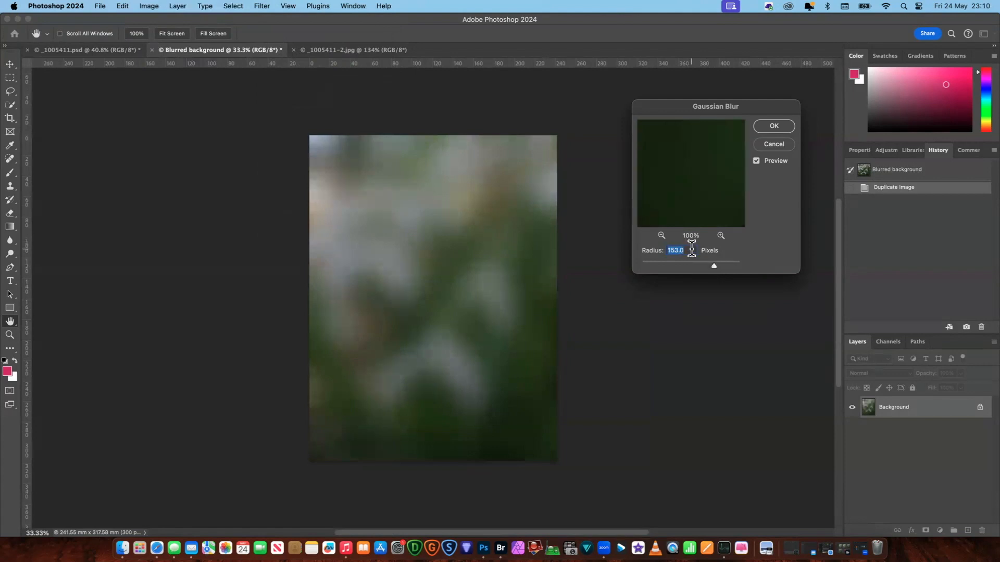
type("160")
left_click(776, 126)
key("z")
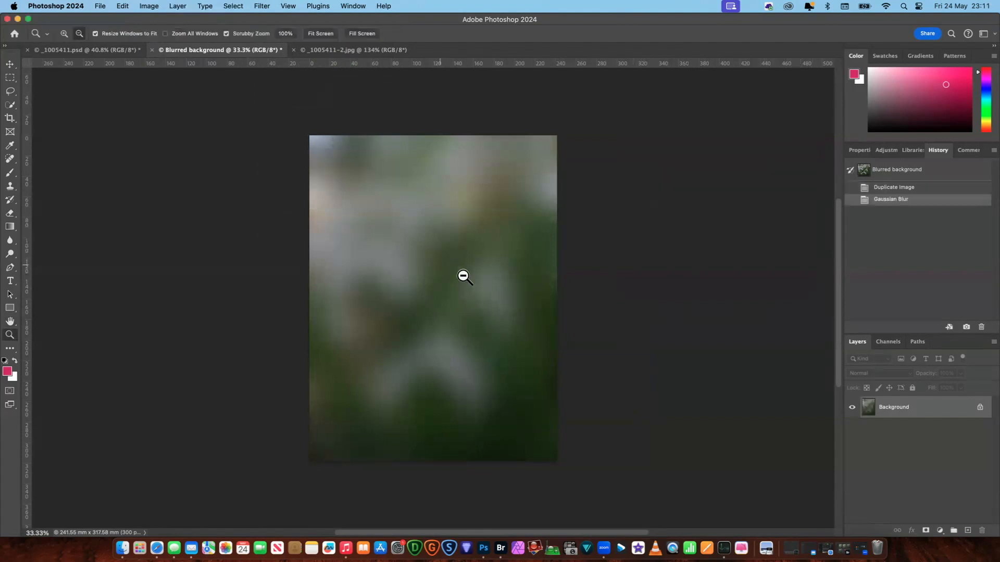
- Save the blurred copy to the Desktop as the JPEG "Blurred background.jpg" with the Baseline ("Standard") format option
left_click(101, 7)
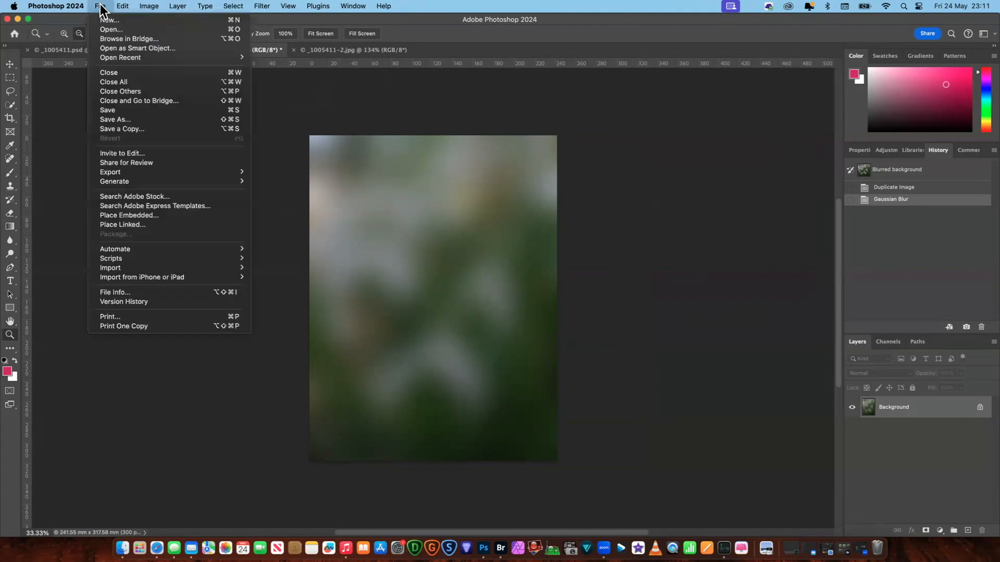
left_click(100, 6)
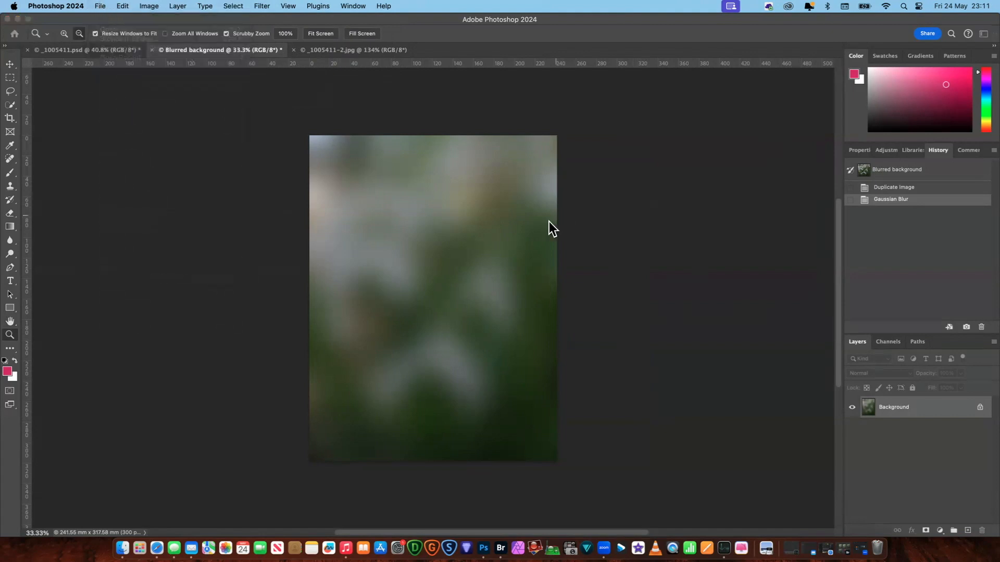
left_click(100, 6)
left_click(127, 120)
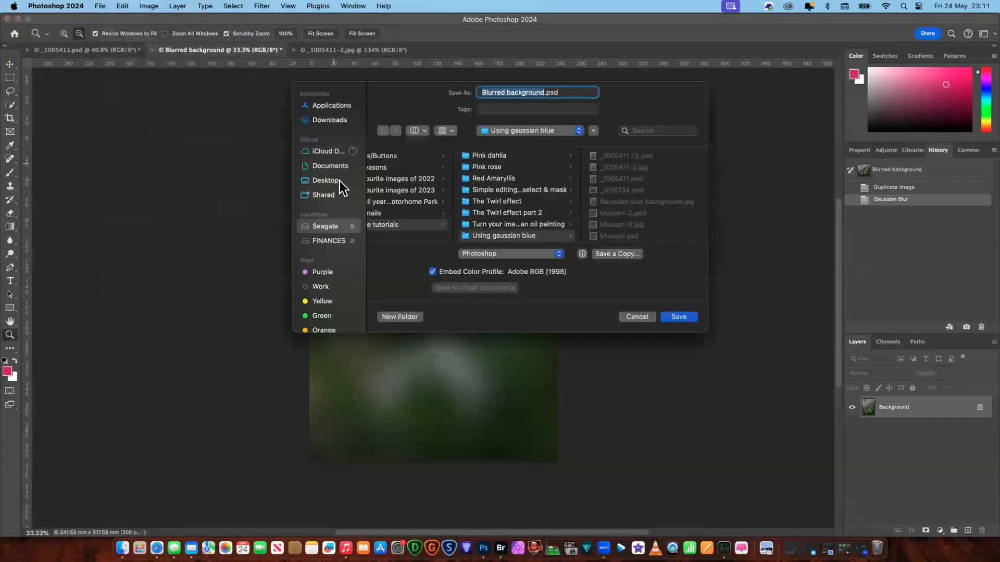
left_click(338, 180)
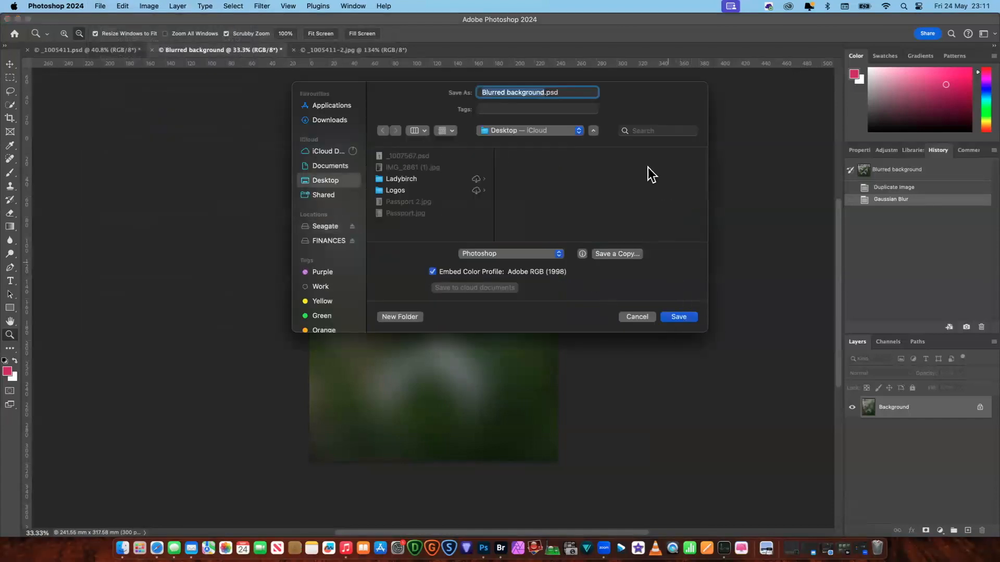
left_click(570, 92)
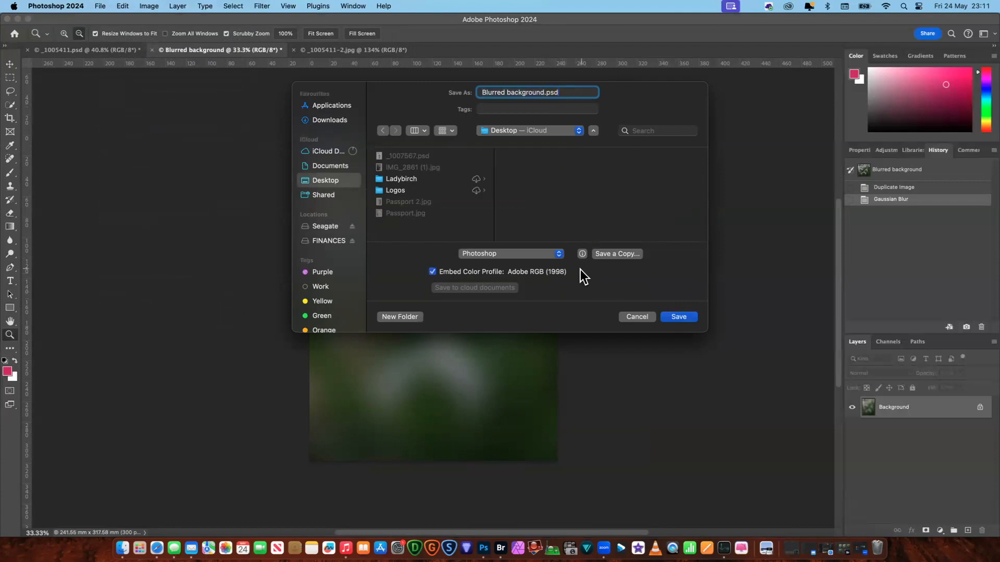
left_click(559, 254)
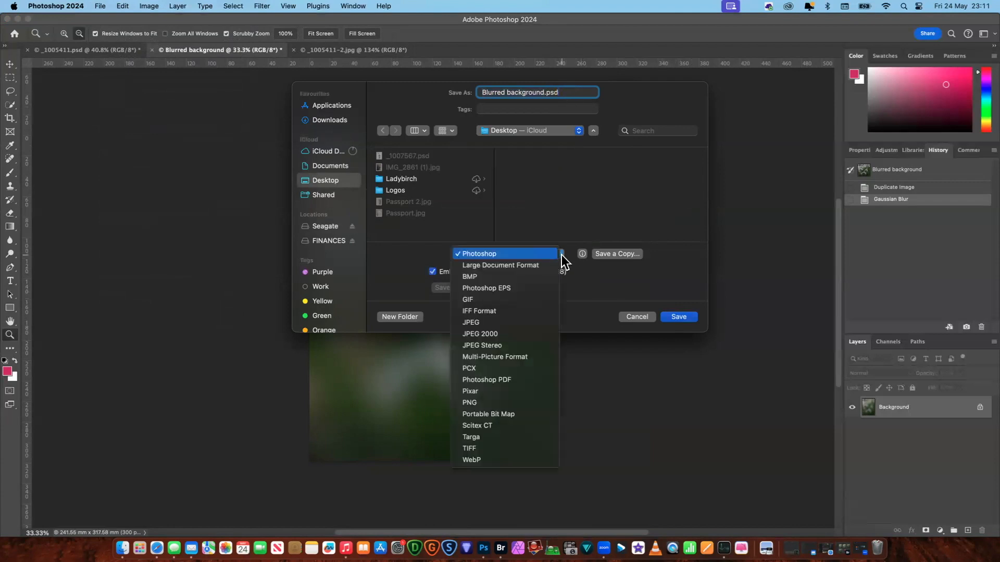
left_click(523, 322)
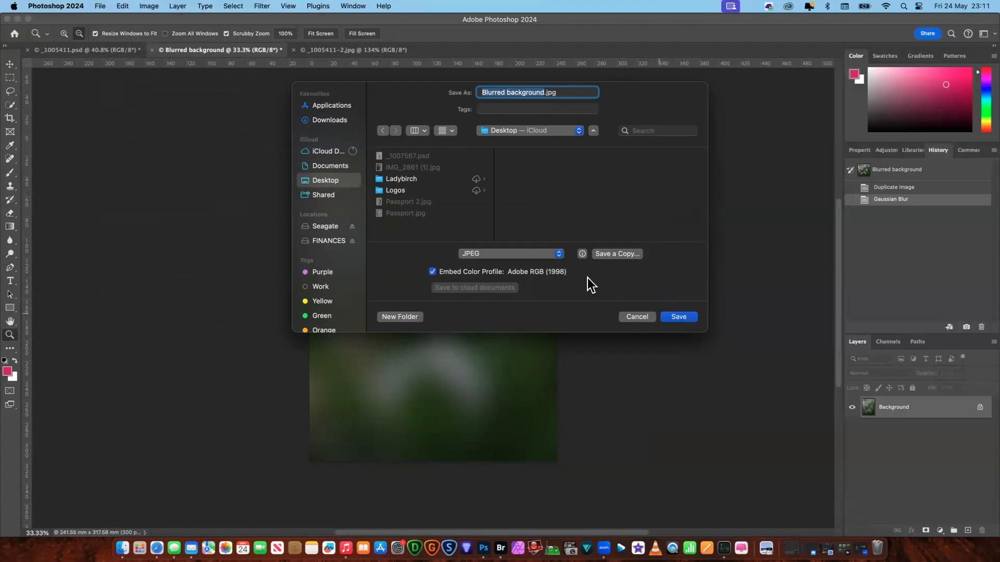
left_click(679, 317)
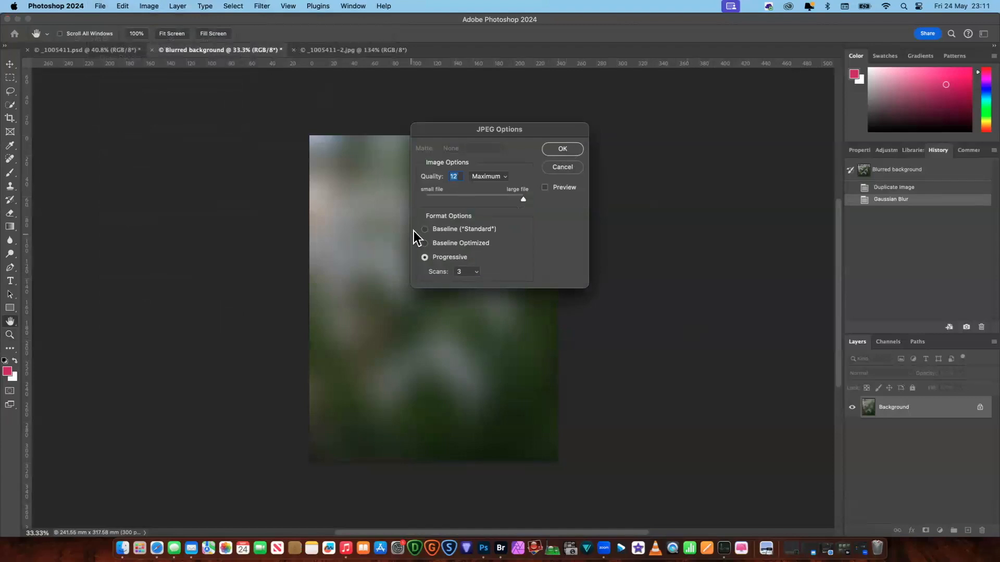
left_click(425, 229)
left_click(559, 150)
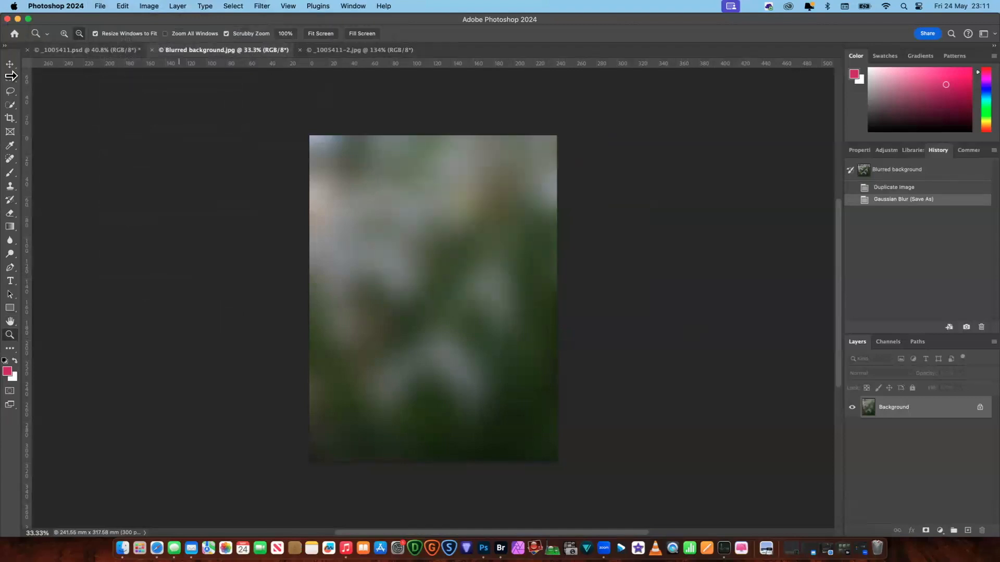
- Copy the blurred image into _1005411.psd as a new layer above the original photo using the Move tool
left_click(71, 49)
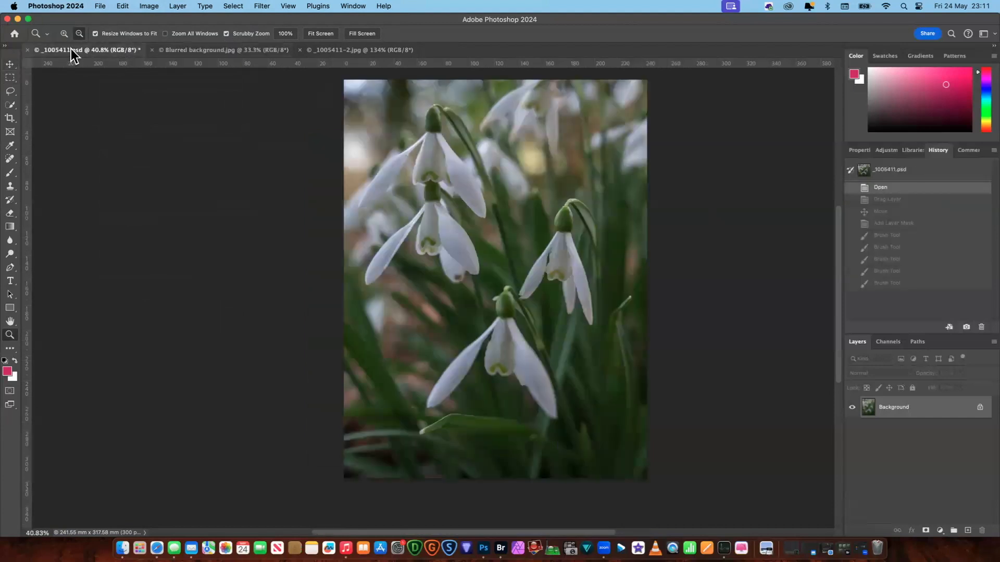
left_click(222, 50)
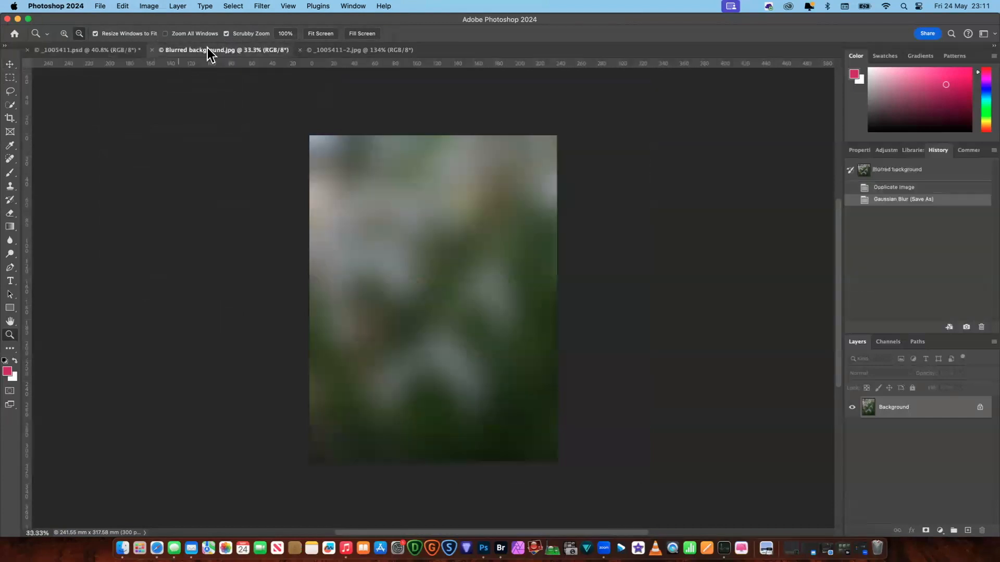
left_click(11, 65)
left_click_drag(442, 308, 108, 47)
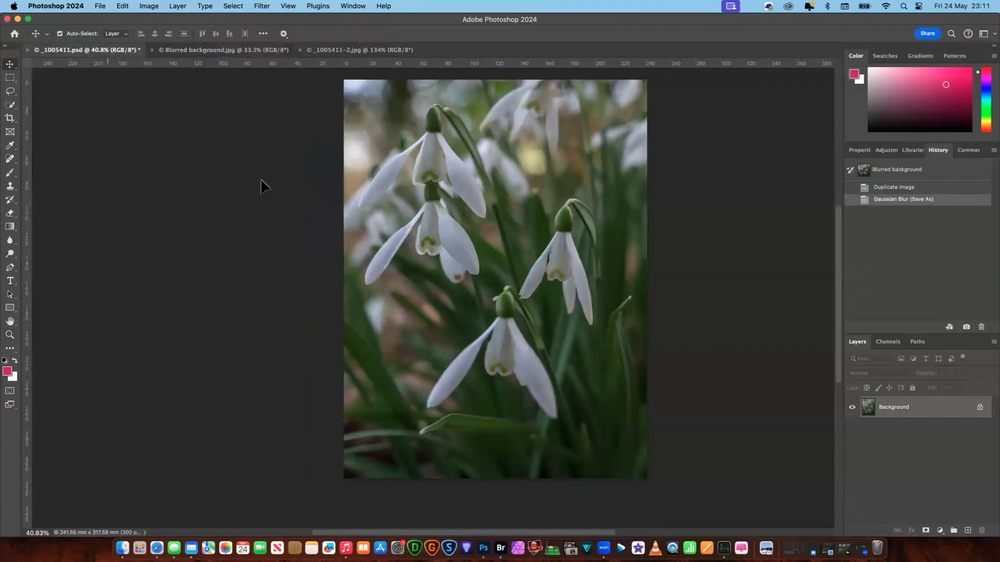
left_click_drag(470, 256, 472, 258)
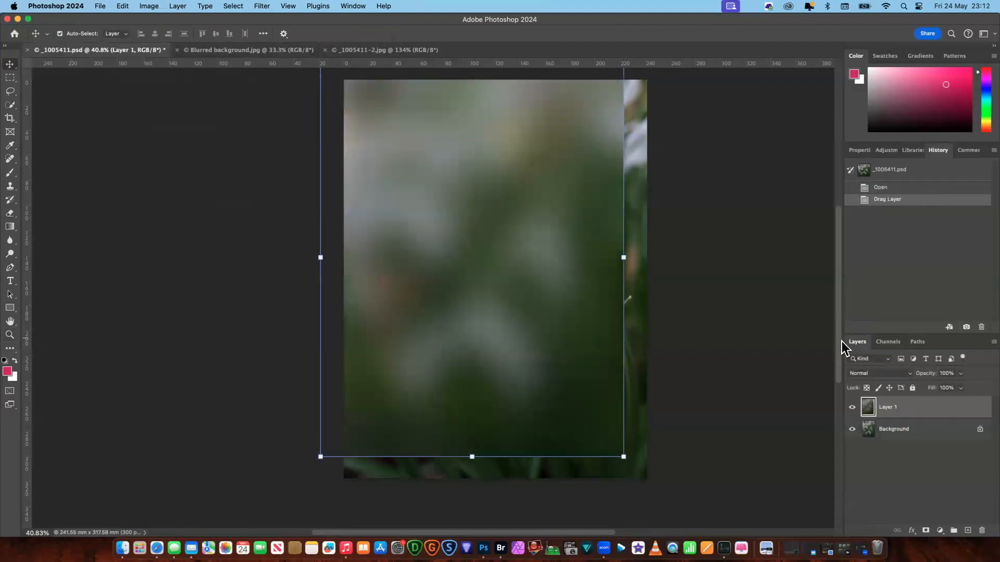
- Move the blurred layer so its edges line up with the canvas and it fully covers the photo
scroll(841, 341, "up", 2)
scroll(841, 334, "down", 2)
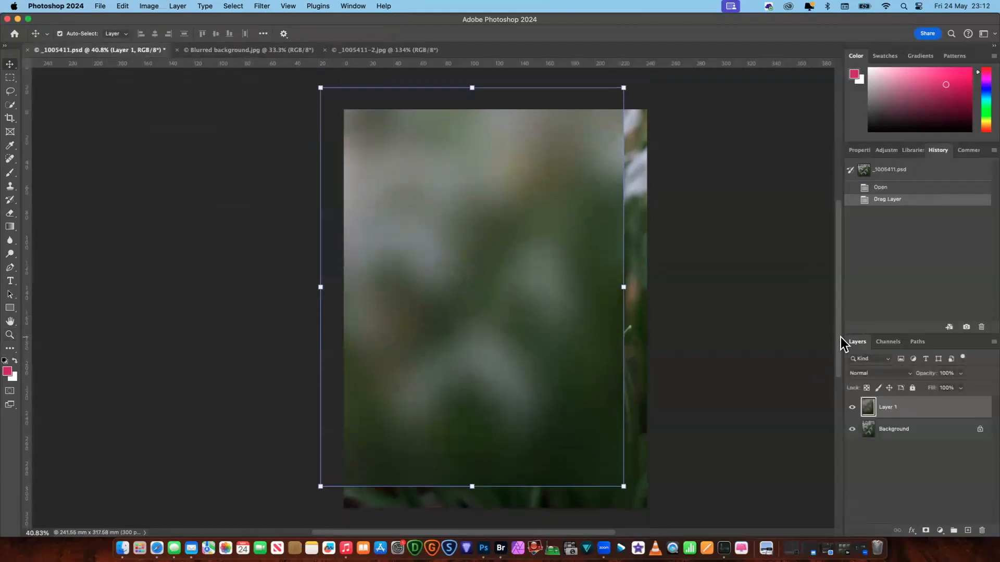
left_click_drag(490, 255, 505, 273)
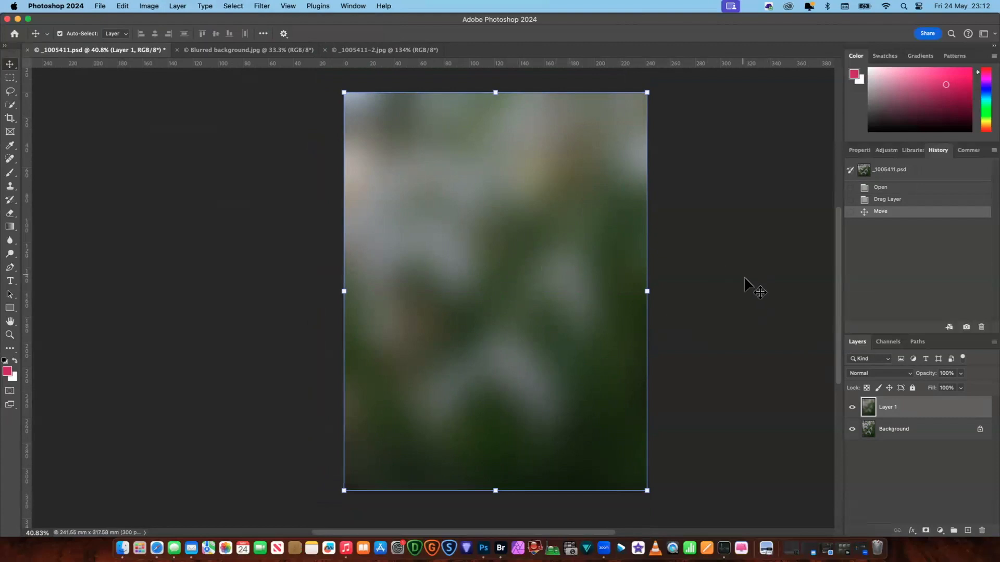
left_click(728, 352)
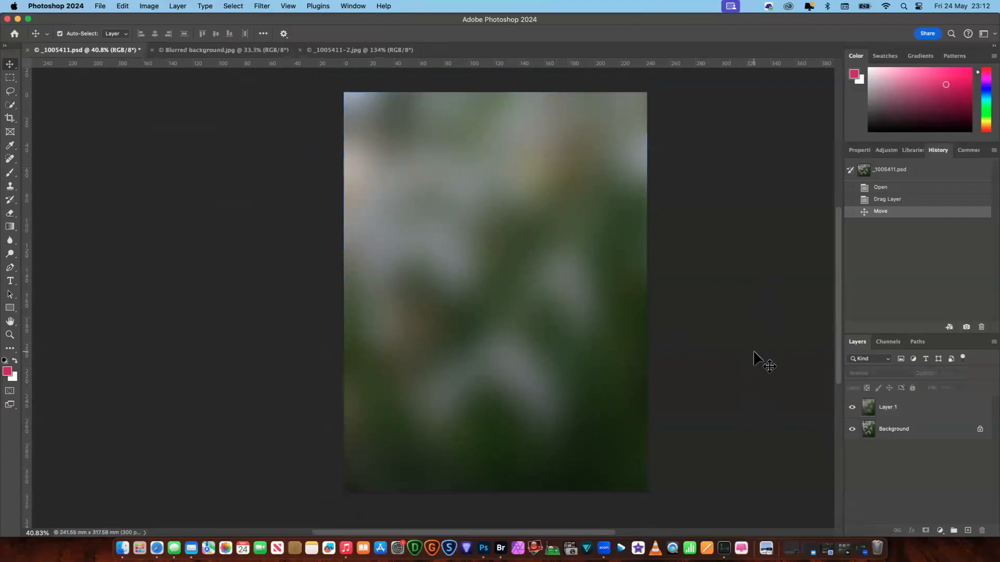
- Rename the blurred layer "Blurred background"
left_click(892, 411)
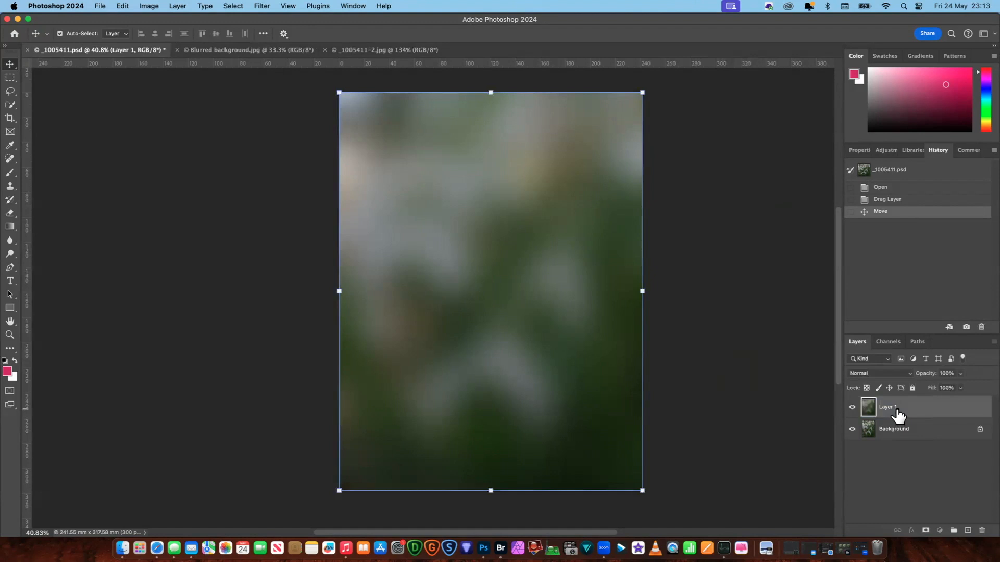
double_click(891, 412)
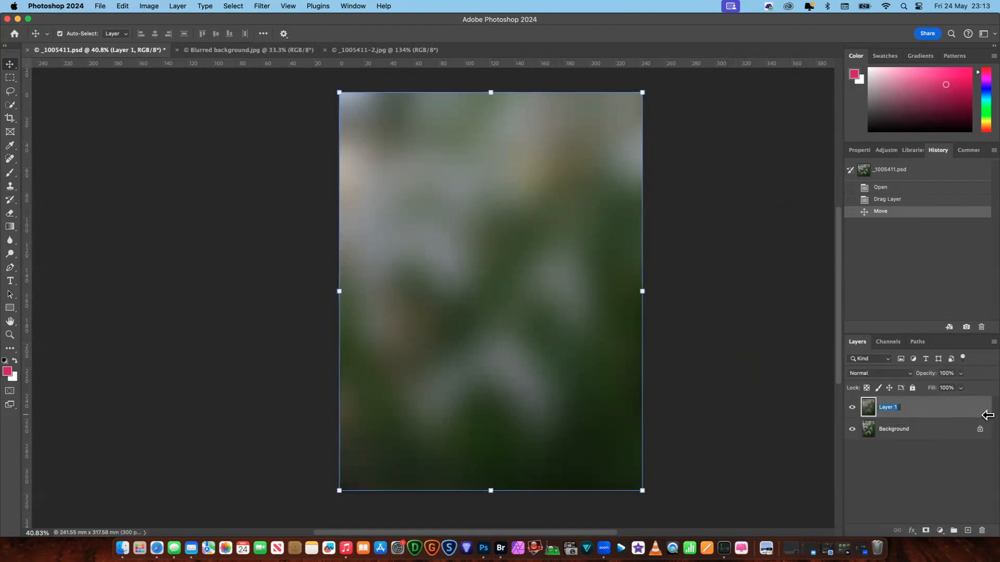
type("Blurred background")
left_click(802, 413)
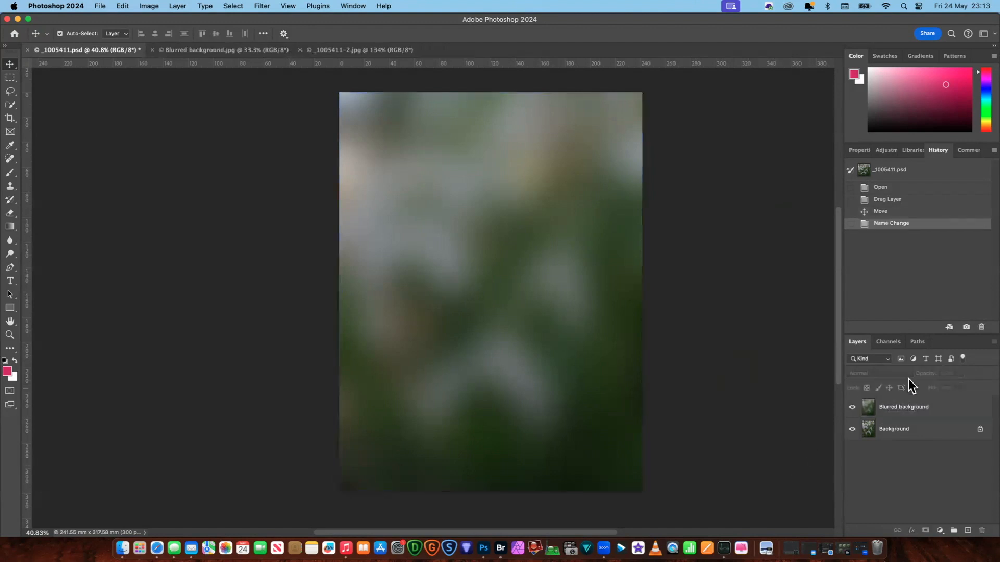
- Set the opacity of the Blurred background layer to 85%
left_click(914, 411)
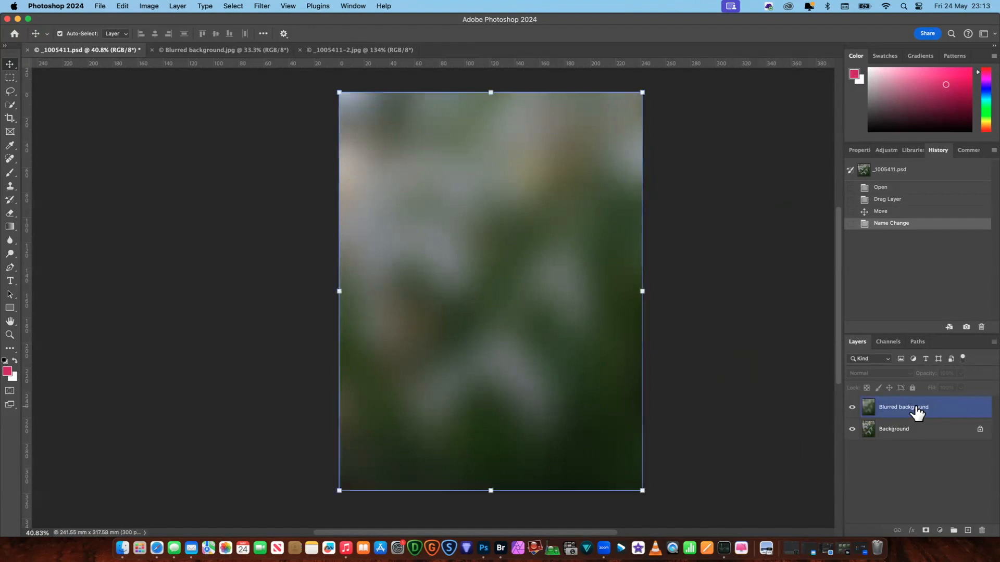
left_click(961, 374)
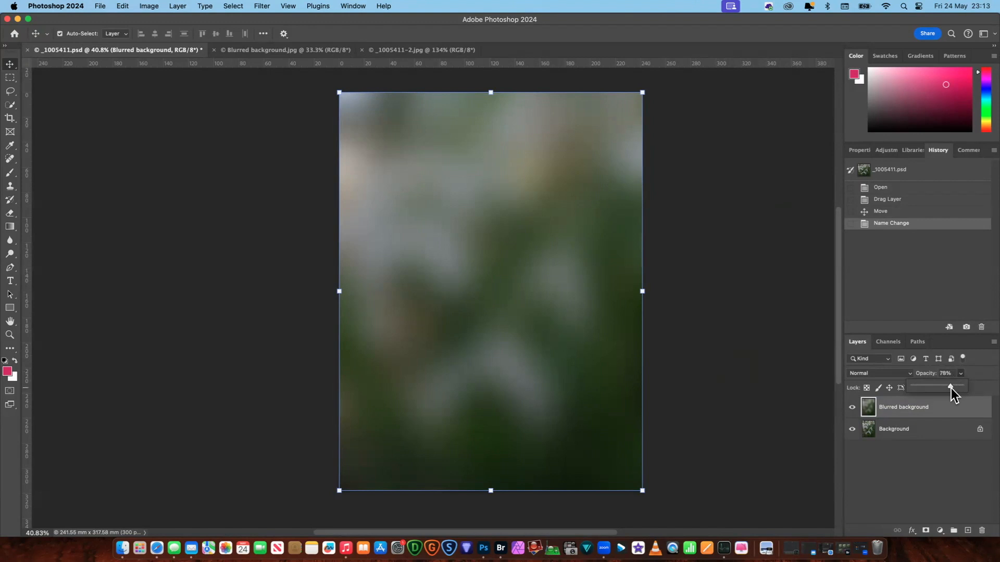
left_click_drag(953, 388, 952, 388)
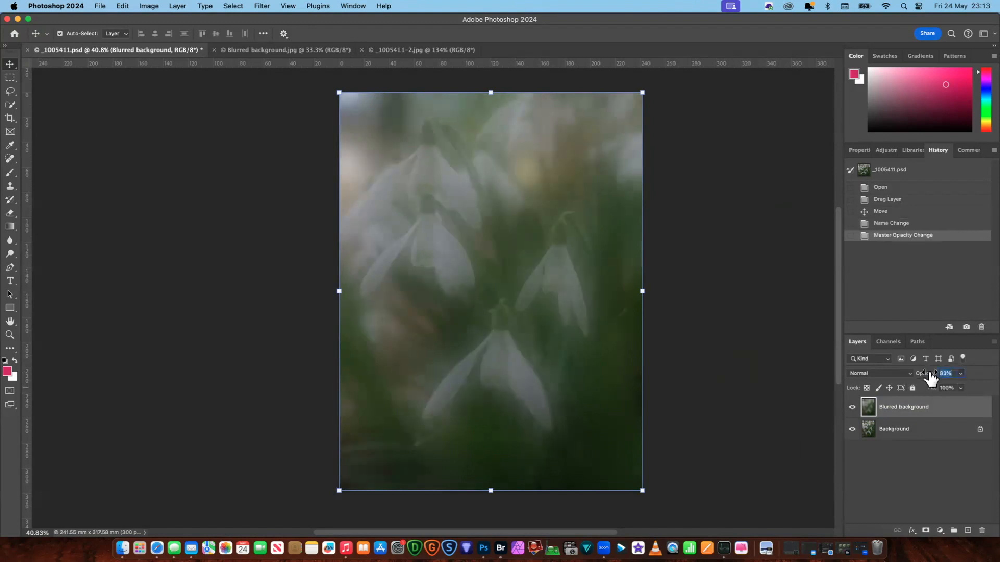
type("85")
key("Tab")
- Add a white layer mask to the Blurred background layer and make sure the foreground colour is black (000000)
left_click(925, 530)
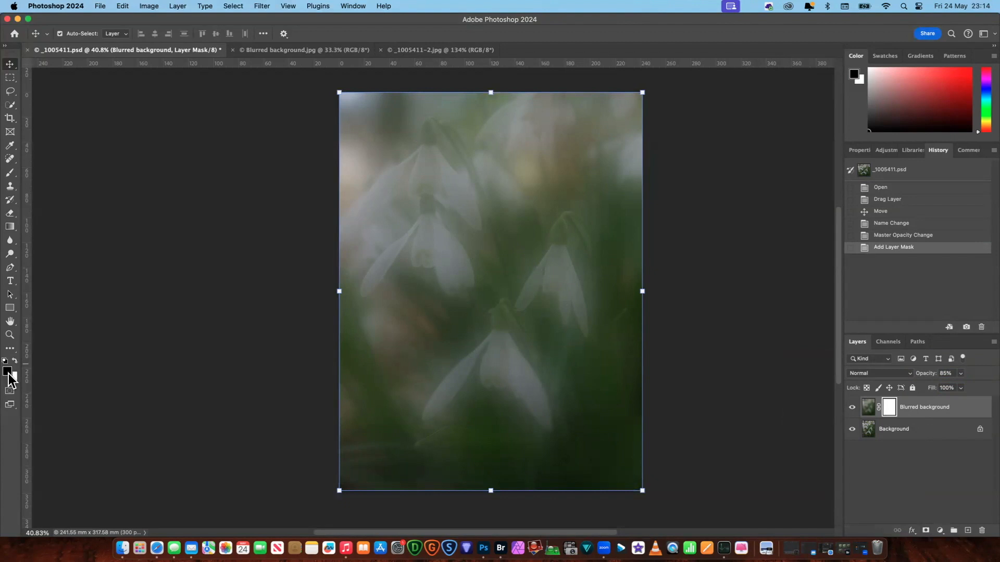
left_click(8, 372)
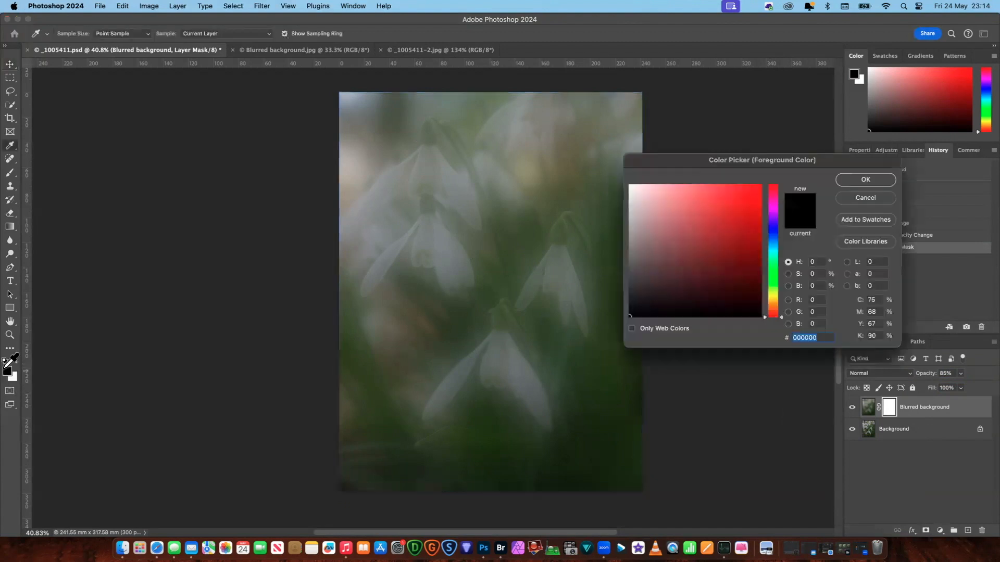
left_click(865, 180)
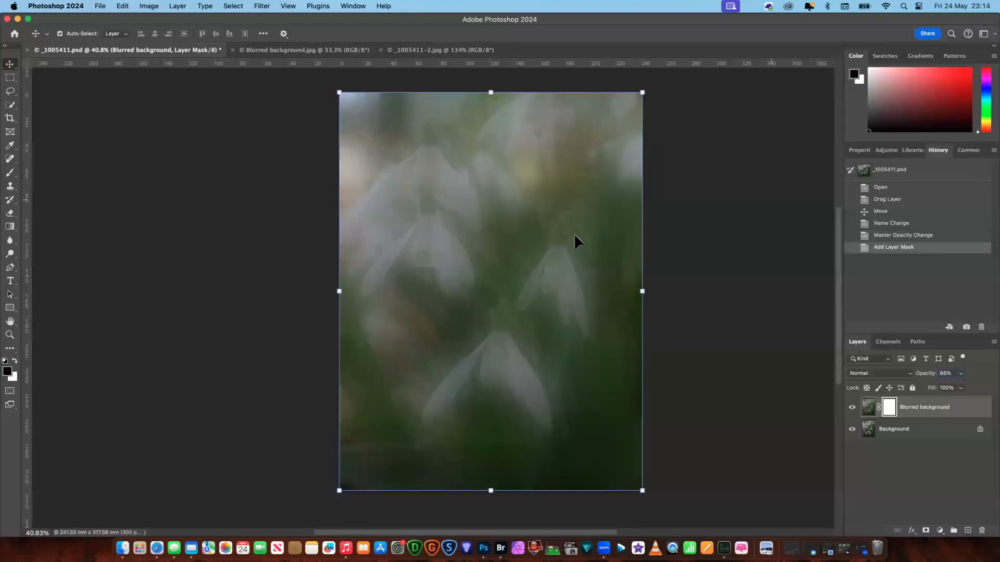
left_click(15, 362)
left_click(15, 362)
left_click(7, 371)
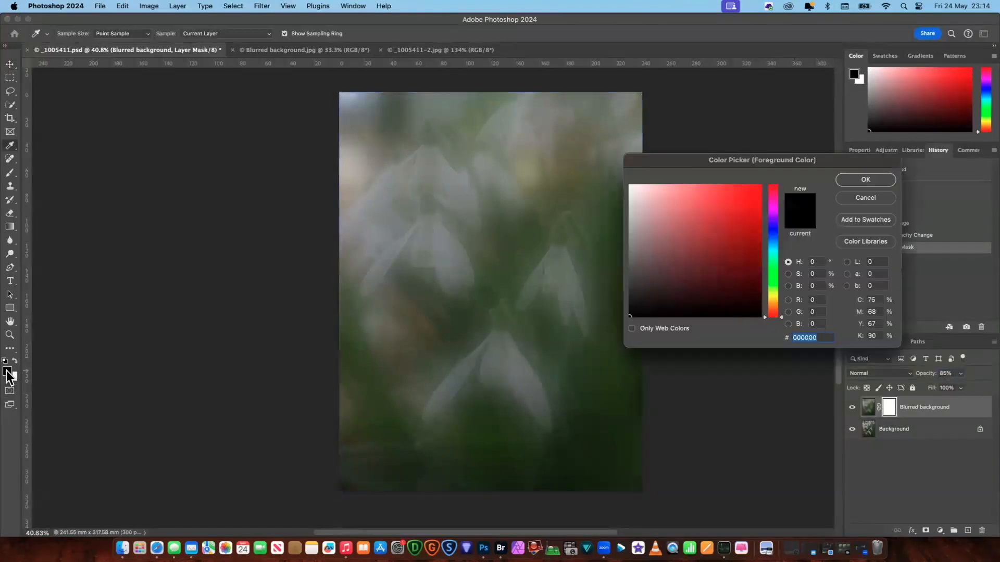
left_click(867, 179)
key("v")
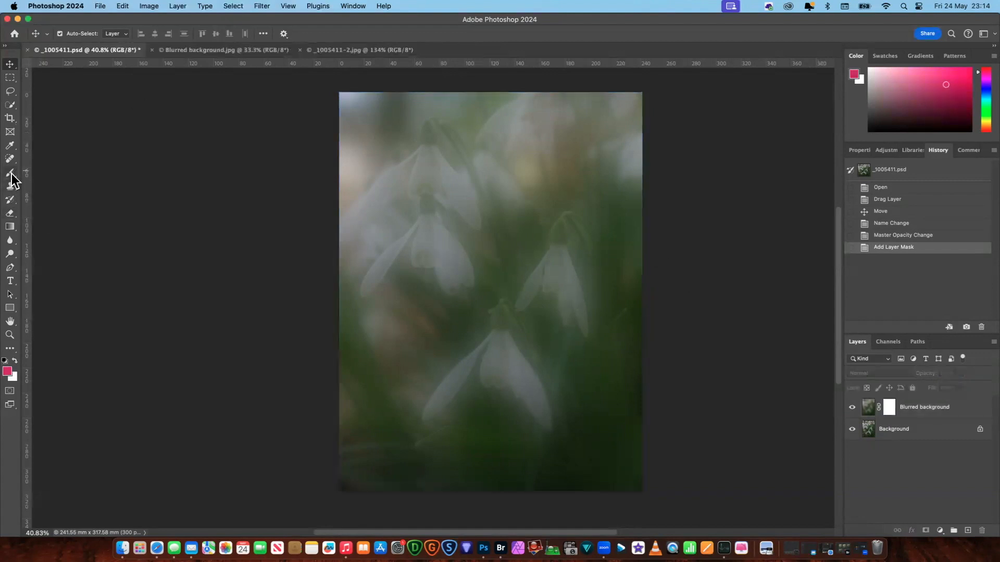
- Set up the Brush tool with a black (000000) foreground and target the layer mask of the Blurred background layer
left_click(10, 173)
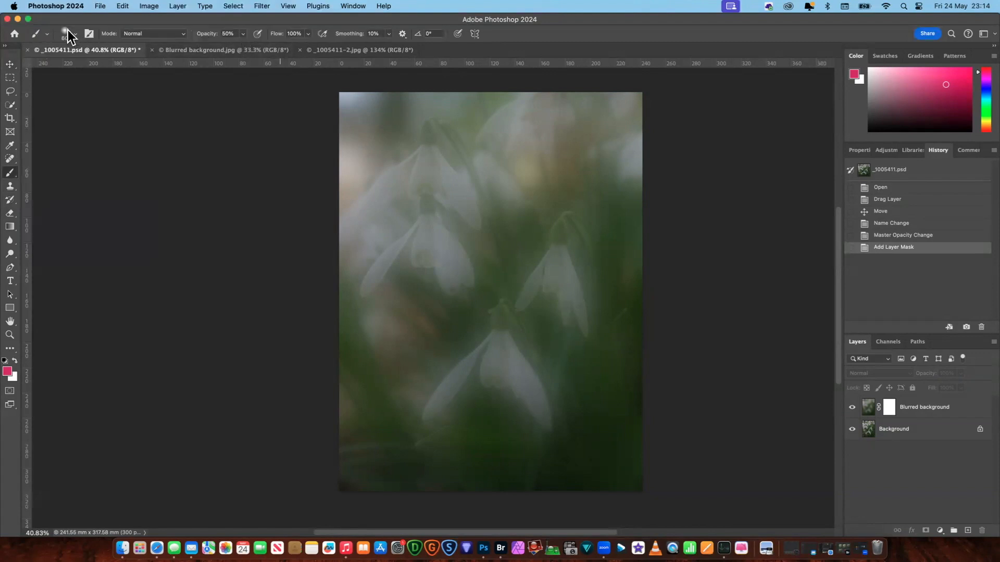
scroll(81, 334, "up", 2)
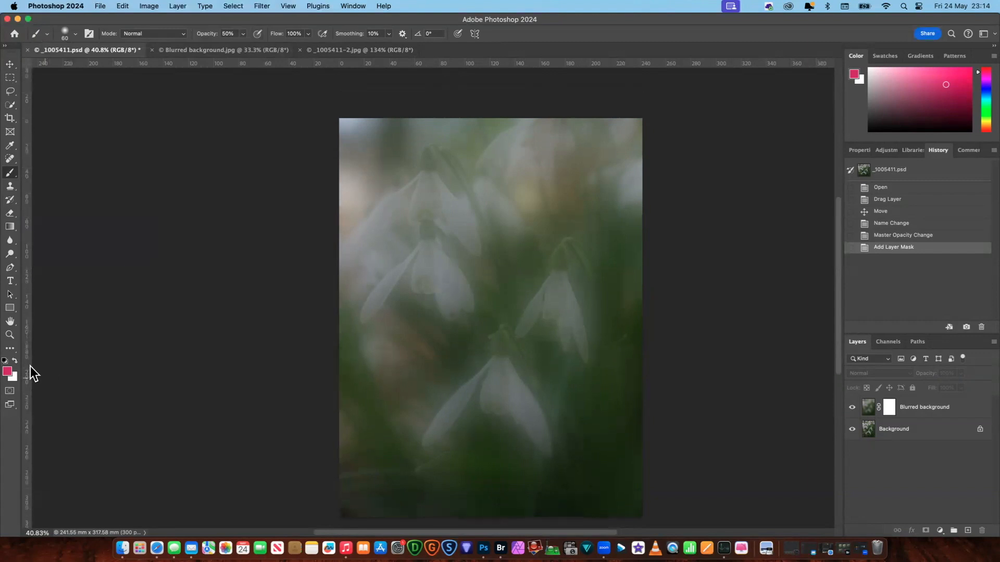
left_click(5, 360)
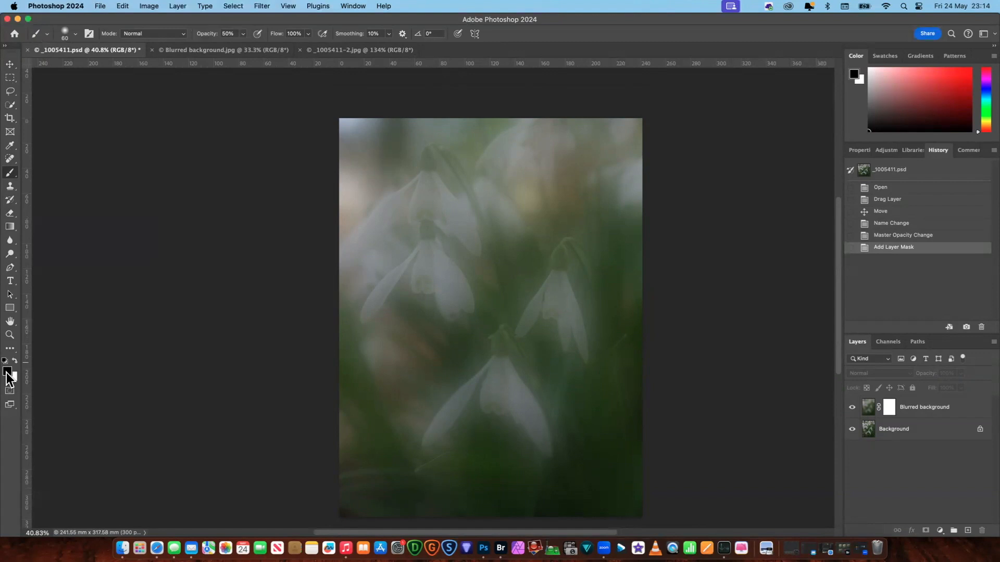
left_click(7, 373)
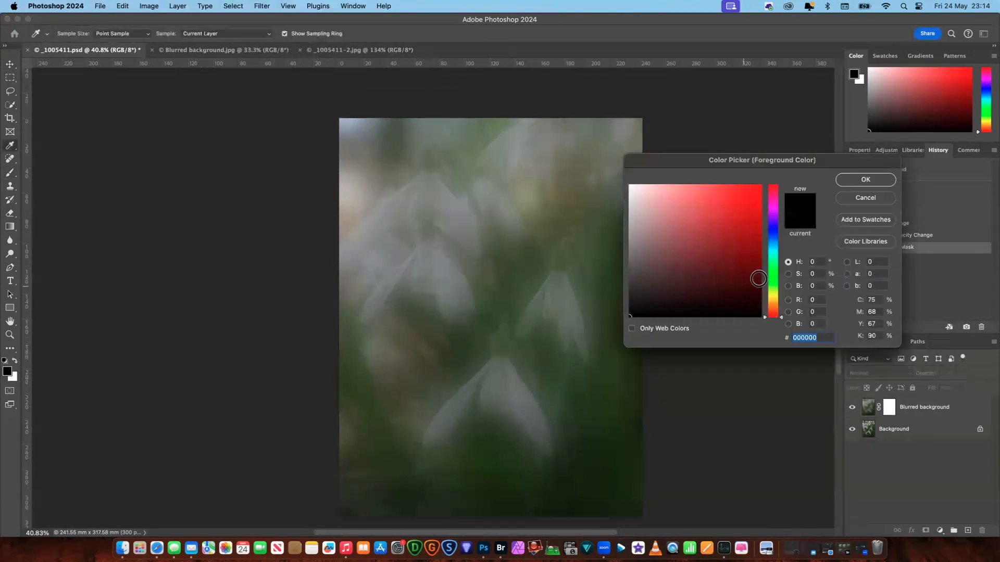
left_click(864, 180)
key("b")
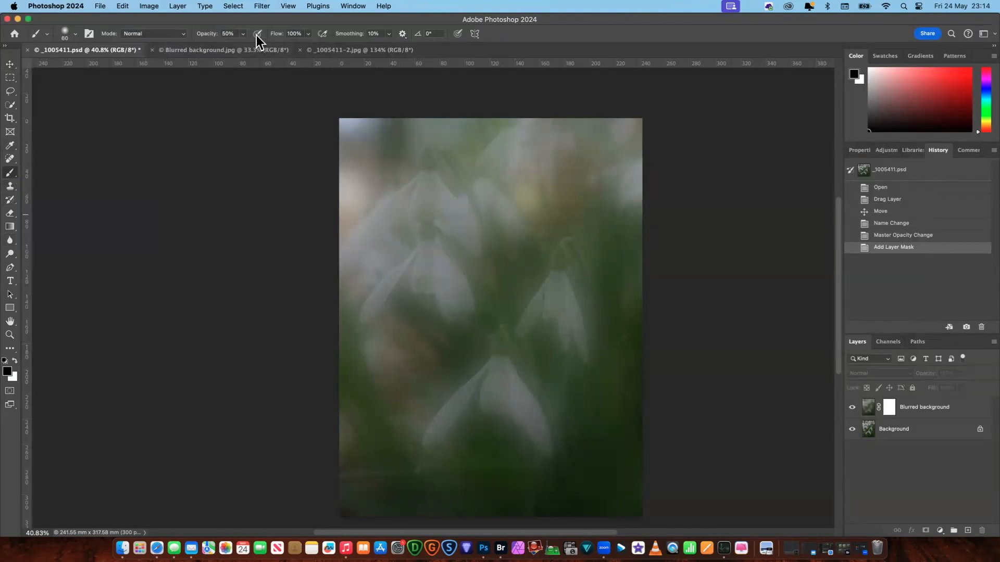
left_click(891, 415)
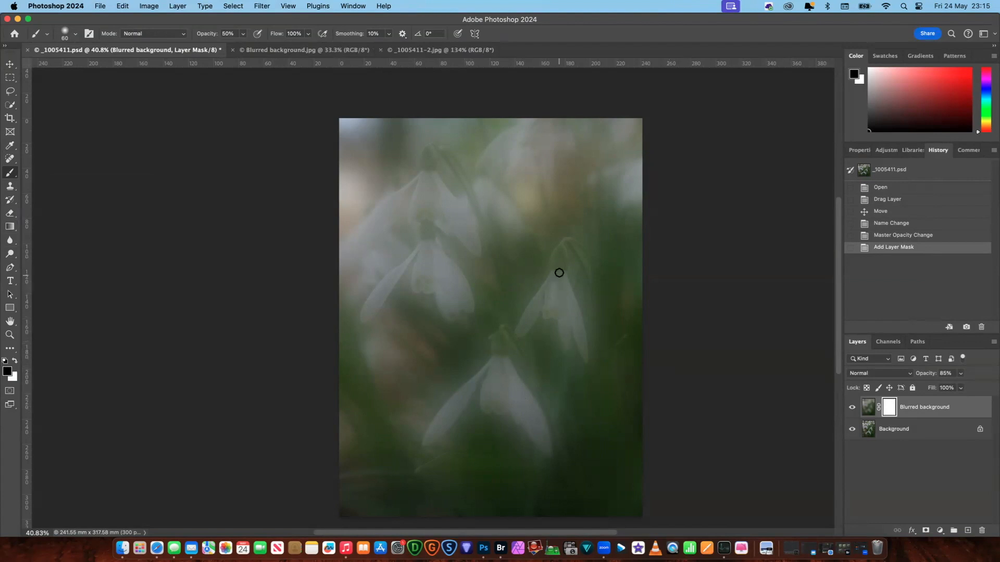
- Paint black on the mask over the right-hand snowdrop's green bud and petals to bring back the sharp flower
left_click(558, 295)
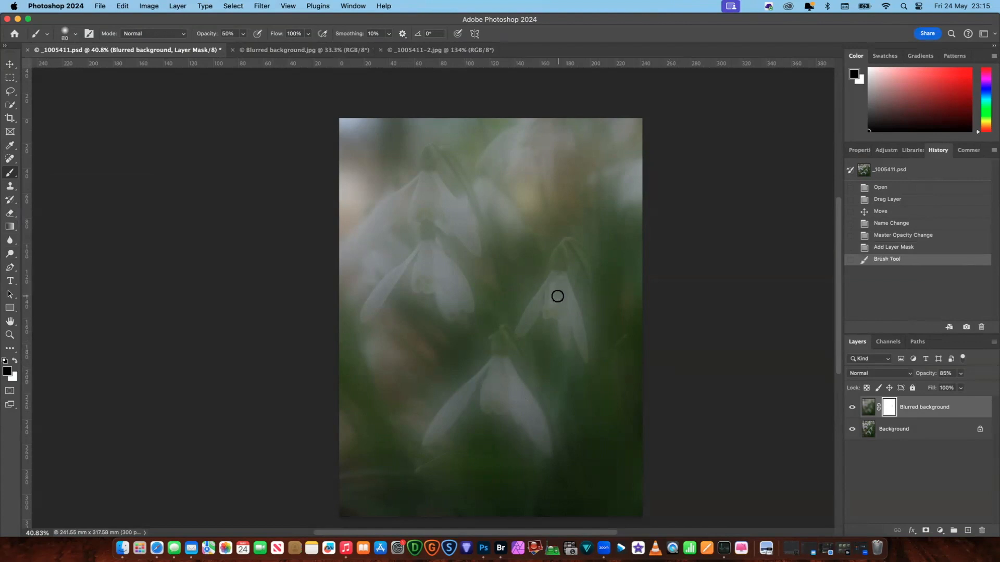
mouse_move(562, 262)
left_mouse_down()
mouse_move(556, 250)
mouse_move(557, 281)
mouse_move(524, 327)
mouse_move(531, 312)
left_mouse_up()
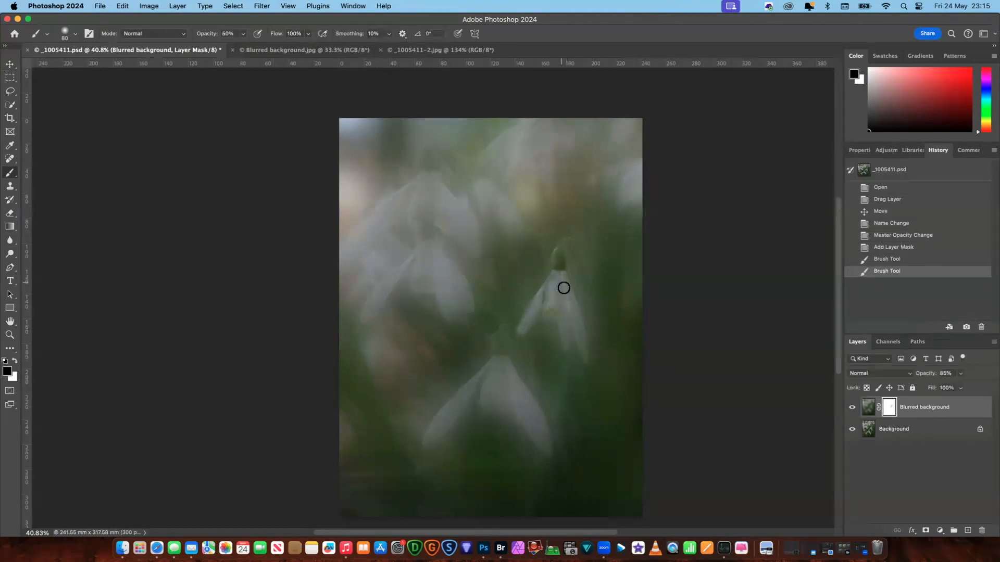
mouse_move(567, 319)
left_mouse_down()
mouse_move(562, 310)
mouse_move(563, 328)
left_mouse_up()
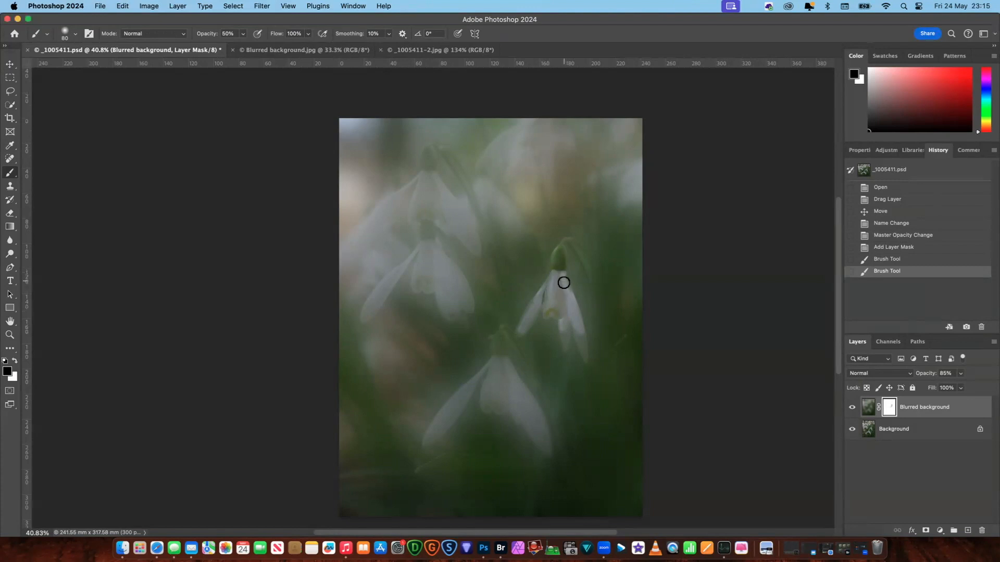
mouse_move(571, 306)
left_mouse_down()
mouse_move(552, 285)
mouse_move(558, 263)
mouse_move(554, 284)
left_mouse_up()
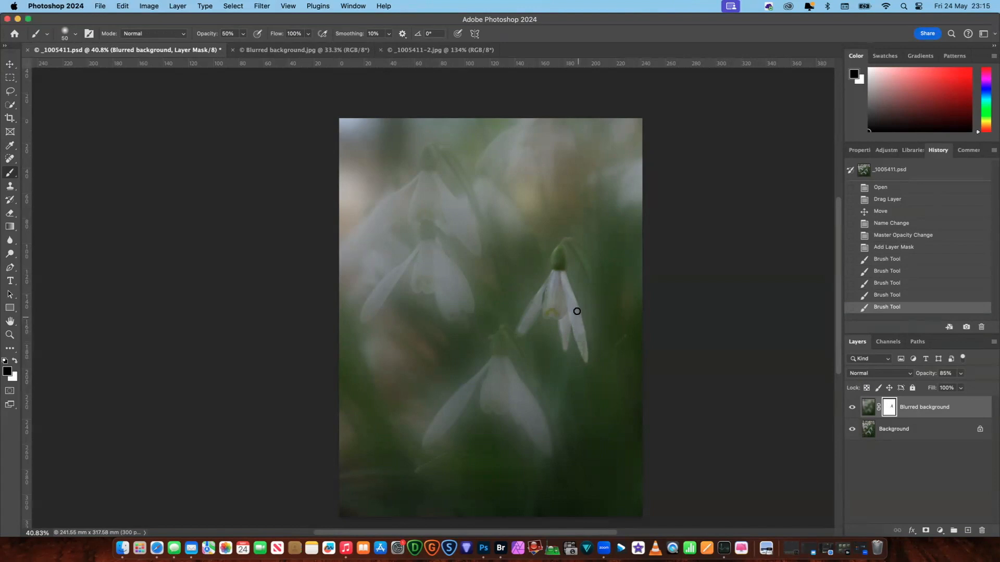
- Brush the mask closely along the right-hand snowdrop's outer right petal down to its tip, using a 40 px brush for the narrow end
left_click(10, 335)
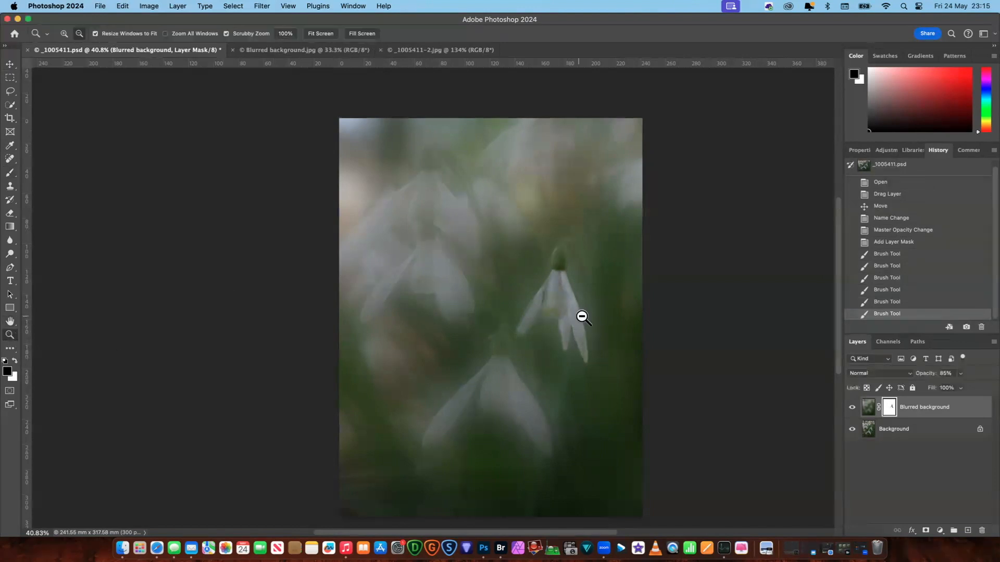
left_click_drag(591, 312, 620, 295)
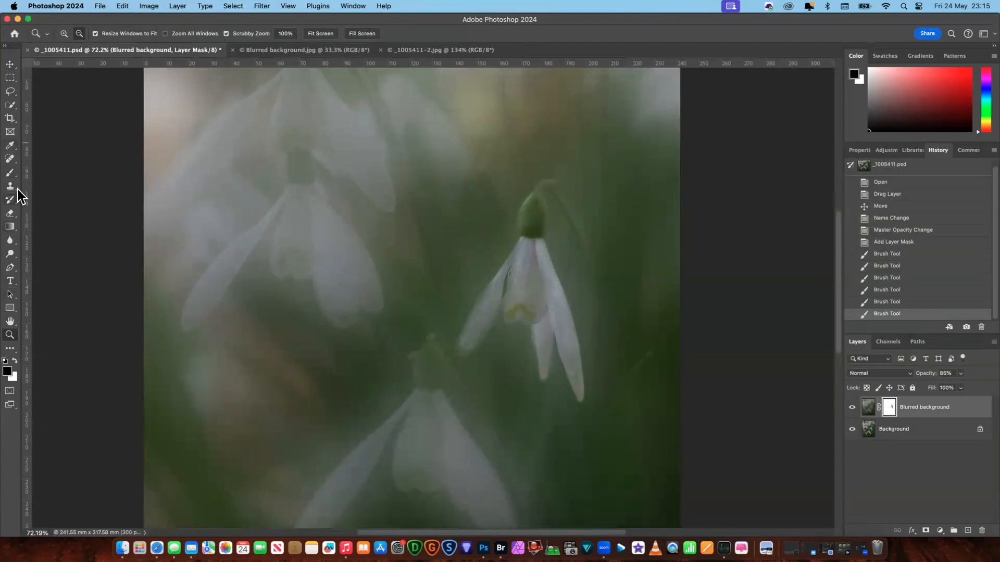
left_click(11, 173)
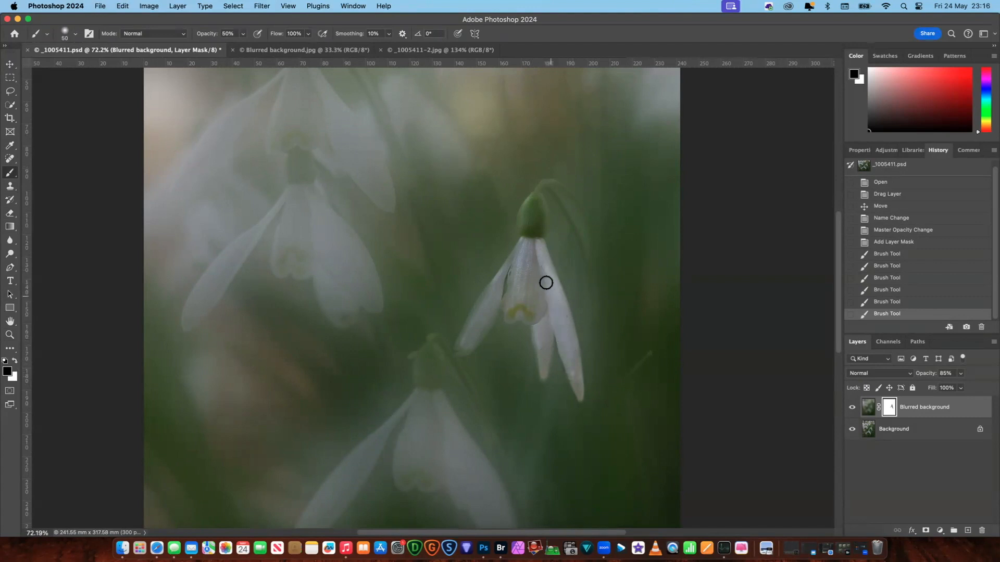
mouse_move(540, 252)
left_mouse_down()
mouse_move(536, 241)
mouse_move(556, 295)
mouse_move(572, 297)
left_mouse_up()
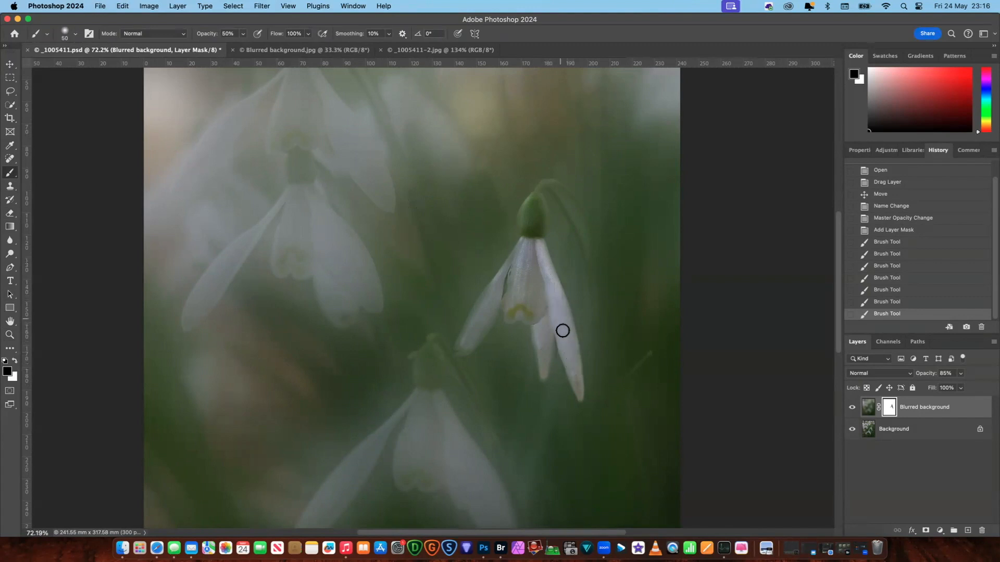
left_click_drag(573, 373, 574, 372)
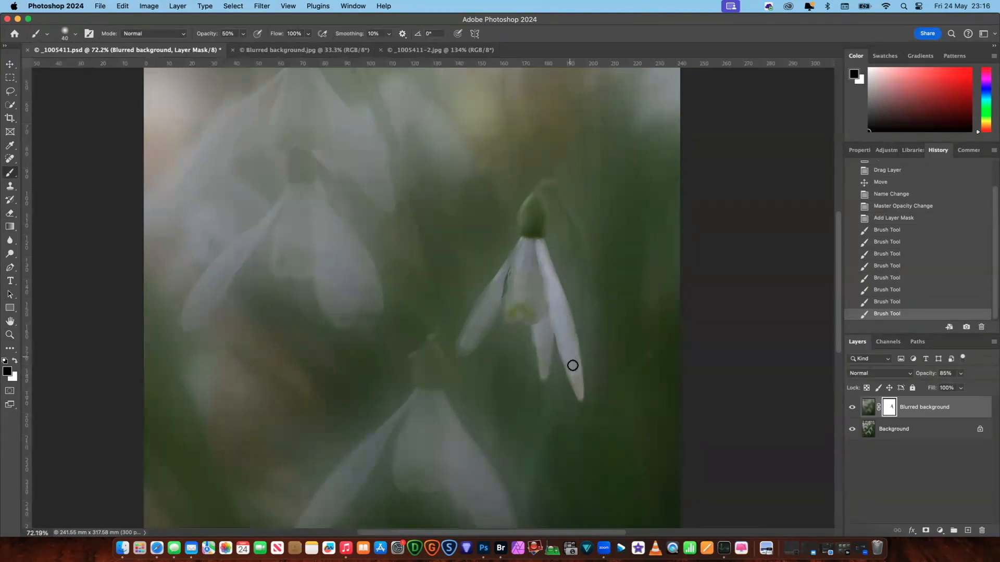
left_click(581, 354)
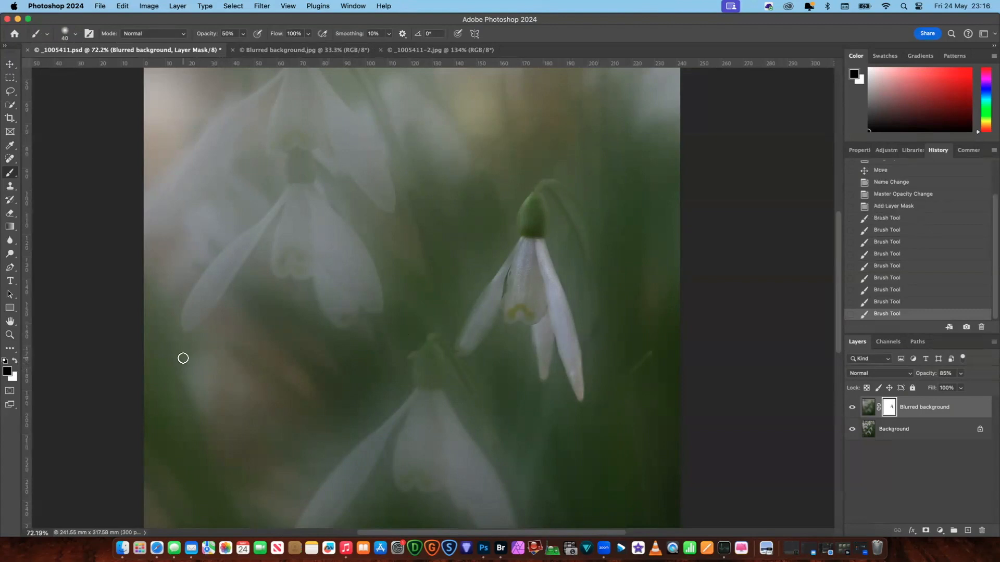
- Paint white (ffffff) on the mask beside the right-hand snowdrop's outer petal to restore the blur where the brush overran the edge
left_click(15, 361)
left_click(7, 372)
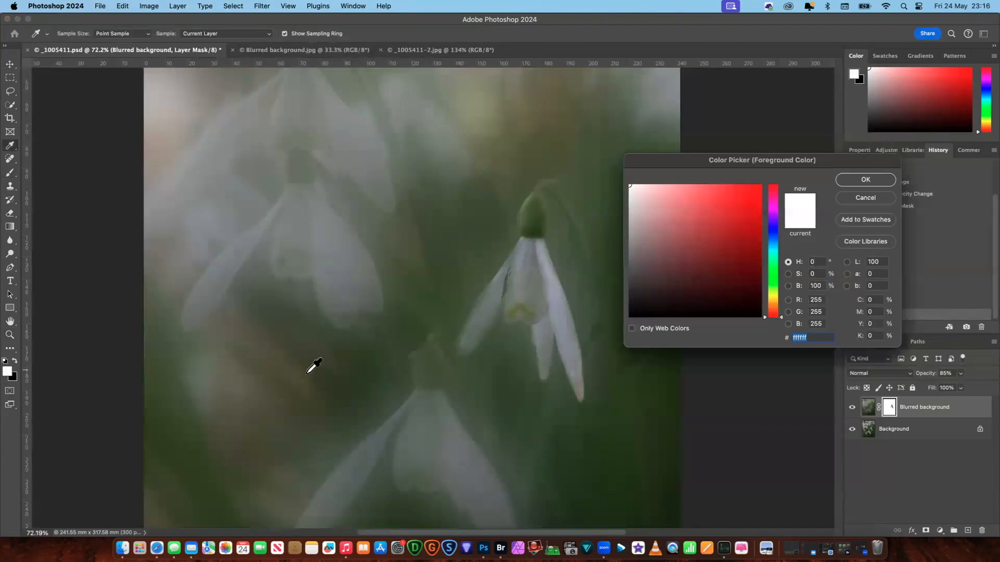
left_click(865, 181)
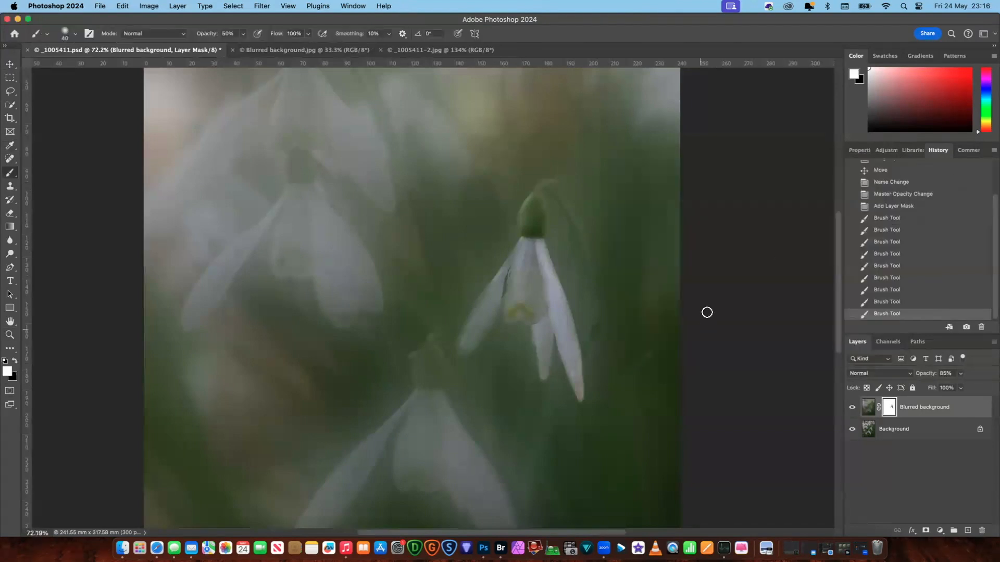
left_click(595, 331)
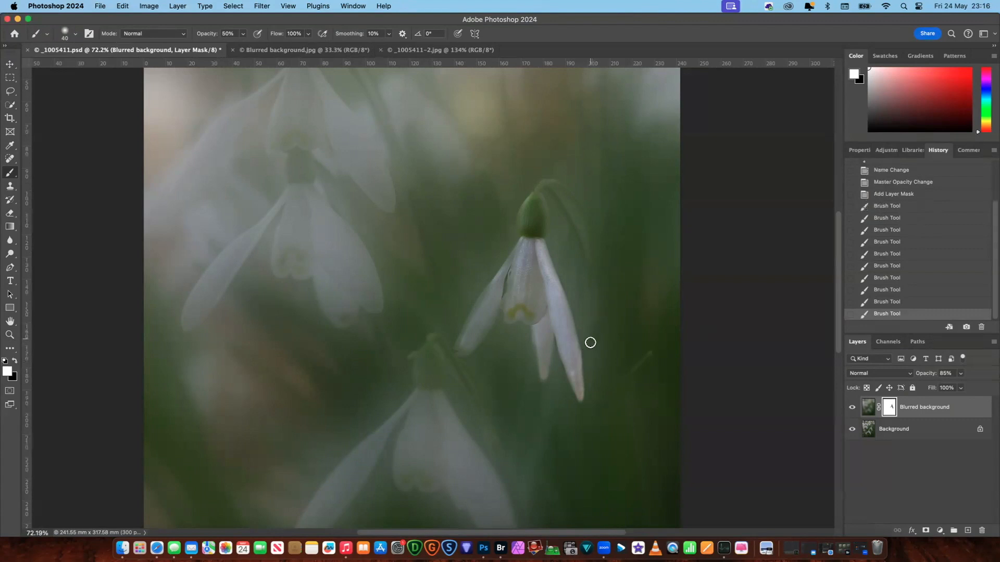
mouse_move(585, 337)
left_mouse_down()
mouse_move(589, 361)
mouse_move(601, 322)
mouse_move(601, 339)
left_mouse_up()
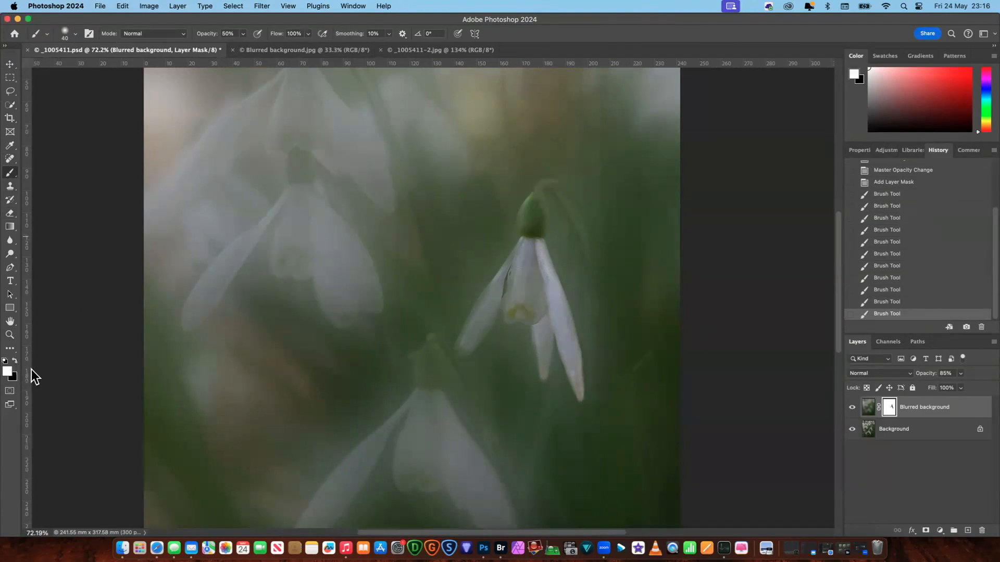
- Return to black and brush in the right-hand snowdrop's inner petals, left petal, bud and curved stem on the mask
left_click(15, 360)
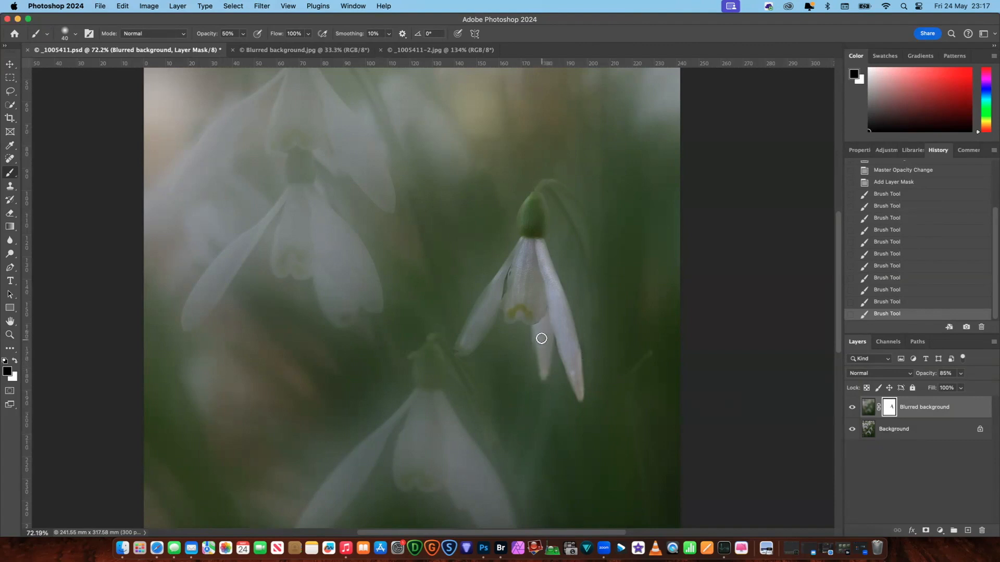
left_click(531, 266)
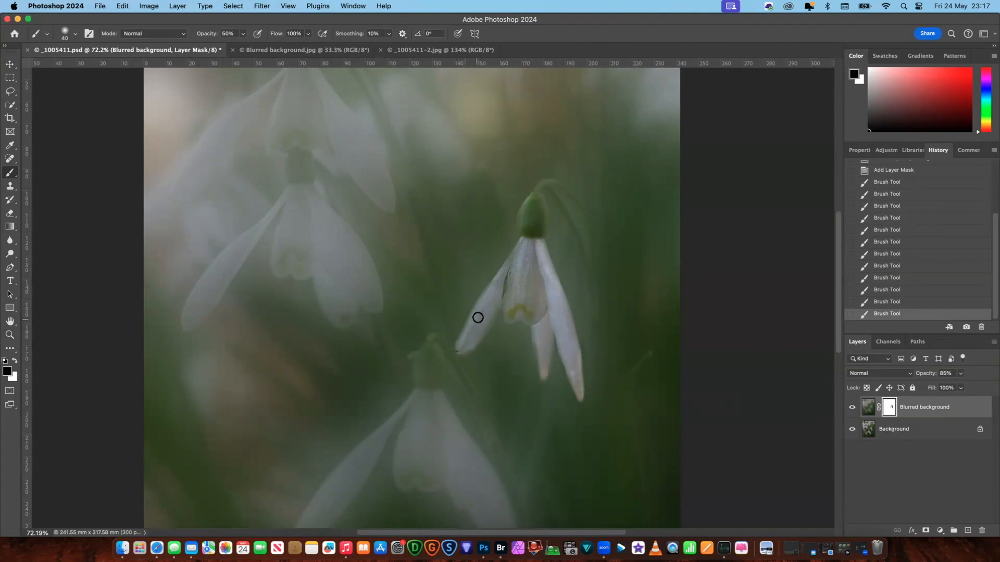
left_click_drag(500, 279, 497, 275)
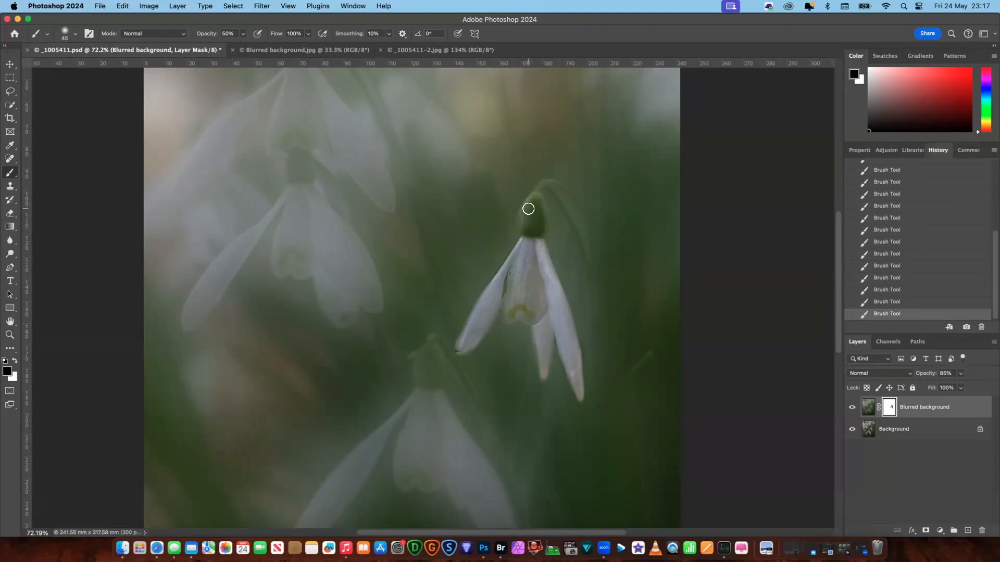
key("bracketleft")
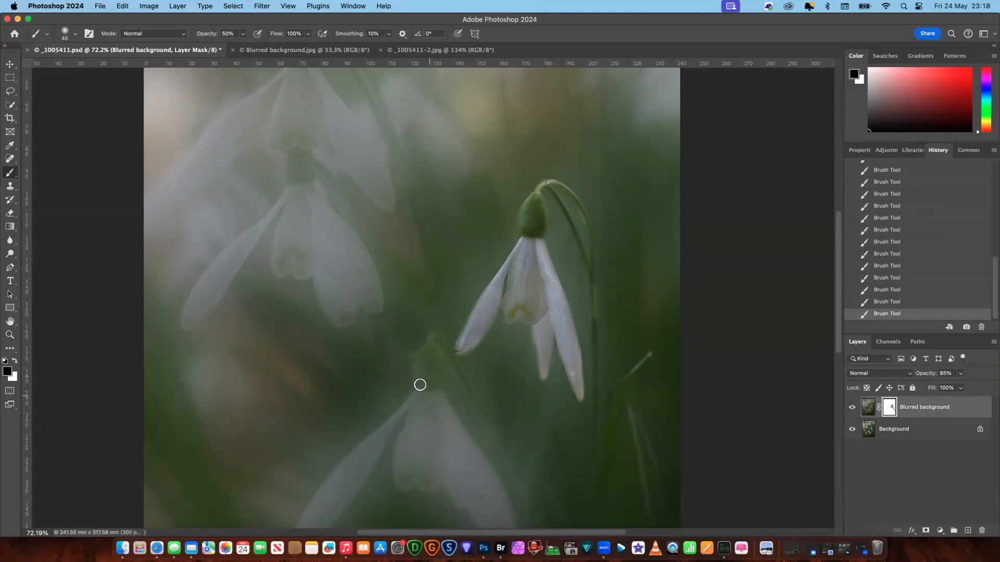
- Paint black on the mask over the lower snowdrop's bud, petals and stem, adjusting the brush size to fit
scroll(840, 291, "down", 3)
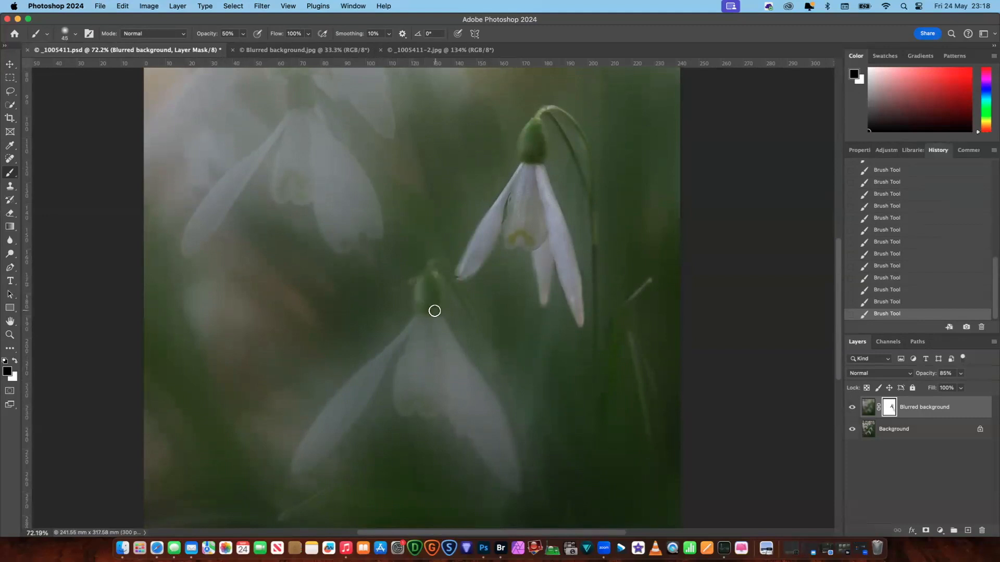
left_click_drag(431, 315, 446, 344)
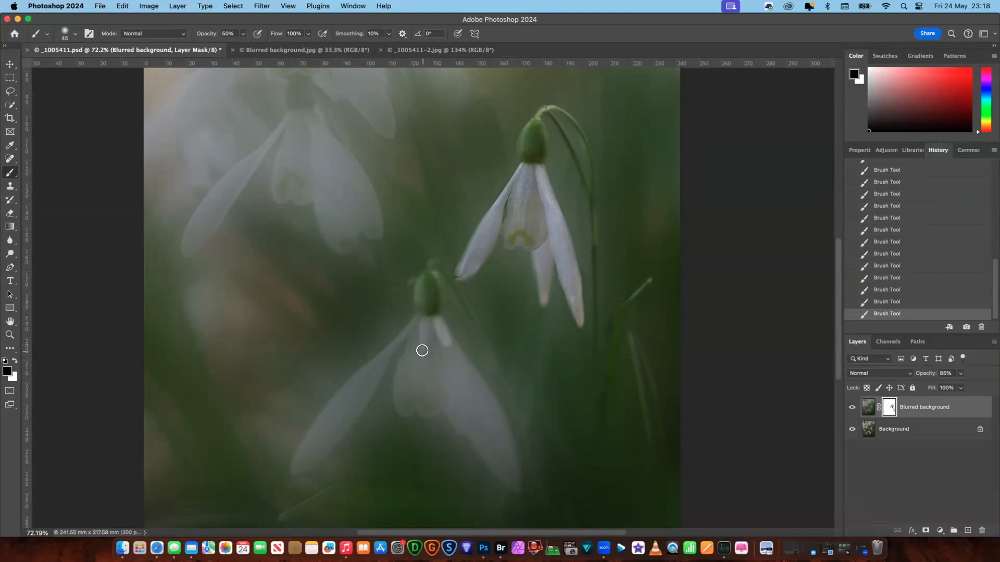
key("bracketright")
key("bracketright")
mouse_move(427, 339)
left_mouse_down()
mouse_move(417, 368)
mouse_move(415, 346)
mouse_move(416, 354)
mouse_move(431, 322)
mouse_move(429, 396)
mouse_move(412, 367)
mouse_move(405, 402)
mouse_move(432, 395)
mouse_move(432, 346)
mouse_move(443, 375)
mouse_move(436, 339)
mouse_move(458, 373)
mouse_move(434, 327)
mouse_move(467, 379)
mouse_move(462, 411)
mouse_move(453, 387)
mouse_move(455, 415)
mouse_move(452, 404)
mouse_move(461, 427)
mouse_move(466, 381)
mouse_move(468, 389)
mouse_move(449, 362)
mouse_move(484, 404)
mouse_move(460, 362)
mouse_move(496, 449)
mouse_move(476, 420)
mouse_move(490, 454)
mouse_move(473, 426)
mouse_move(492, 461)
mouse_move(479, 417)
mouse_move(499, 448)
mouse_move(485, 410)
mouse_move(488, 454)
mouse_move(509, 476)
mouse_move(500, 437)
mouse_move(509, 471)
mouse_move(482, 406)
mouse_move(435, 339)
mouse_move(460, 366)
mouse_move(436, 346)
mouse_move(429, 364)
mouse_move(426, 337)
mouse_move(406, 395)
mouse_move(404, 386)
mouse_move(424, 391)
mouse_move(432, 355)
mouse_move(419, 352)
mouse_move(354, 388)
mouse_move(328, 422)
mouse_move(339, 395)
mouse_move(301, 465)
mouse_move(379, 357)
mouse_move(336, 403)
mouse_move(383, 360)
mouse_move(361, 389)
mouse_move(415, 321)
mouse_move(299, 453)
mouse_move(307, 446)
mouse_move(302, 467)
mouse_move(376, 372)
mouse_move(352, 415)
mouse_move(301, 466)
mouse_move(377, 370)
left_mouse_up()
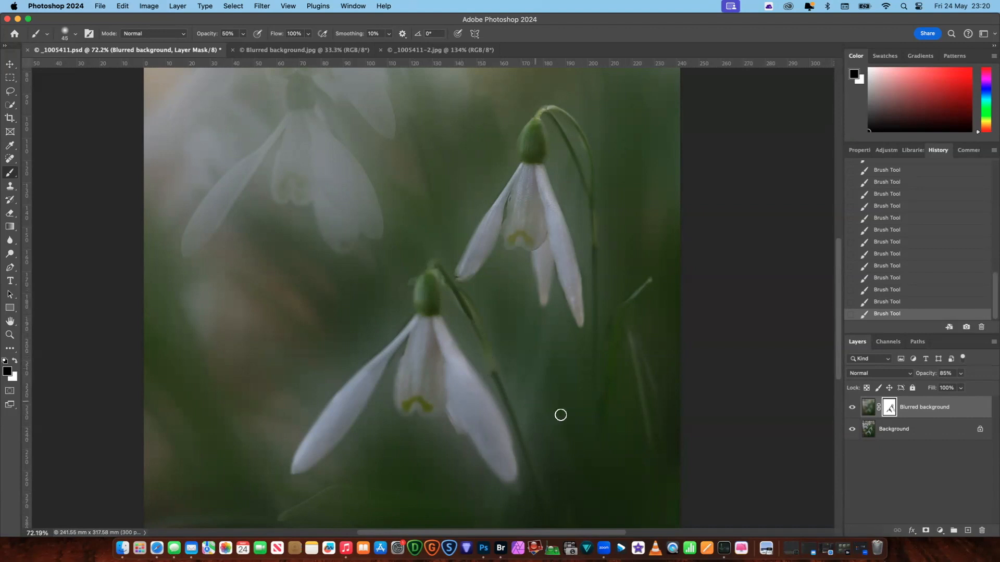
- Reveal the lower snowdrop's stem and the grass blades beneath the flower on the mask with a larger brush
scroll(836, 310, "down", 5)
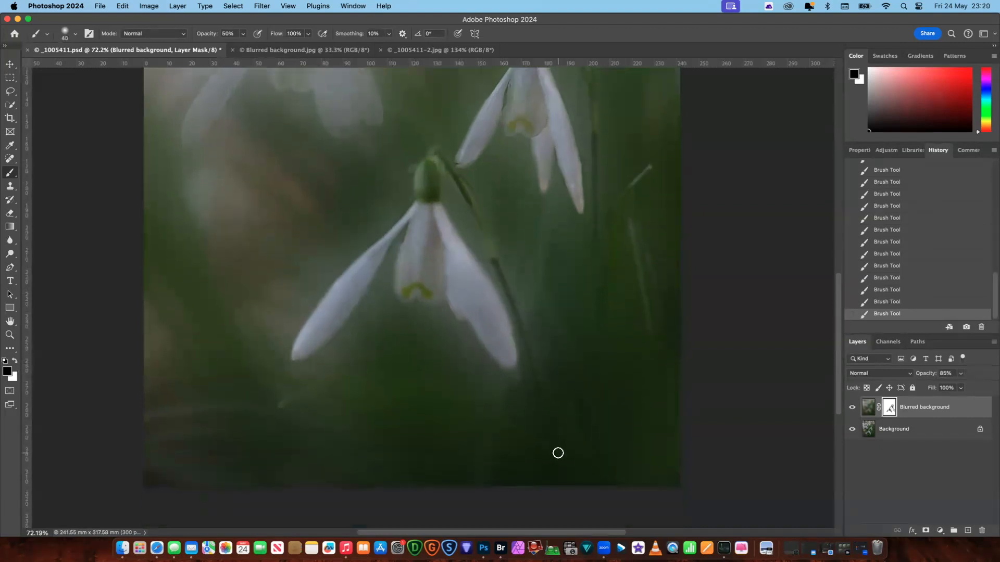
key("bracketright")
left_click_drag(384, 383, 454, 394)
left_click_drag(407, 326, 423, 368)
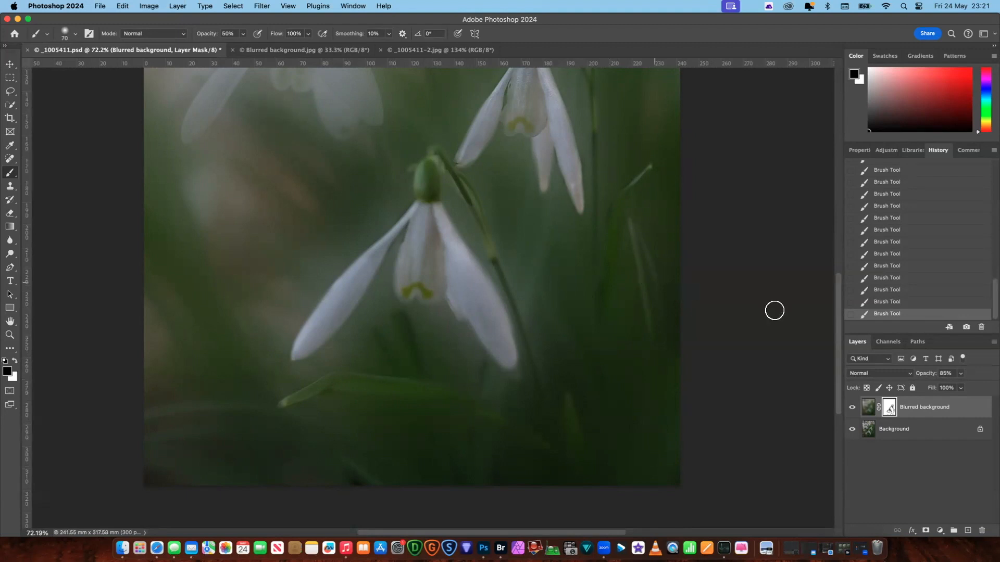
- Paint black on the mask over the two upper-left snowdrops and their long arching stem to bring them back sharp
left_click_drag(838, 337, 837, 288)
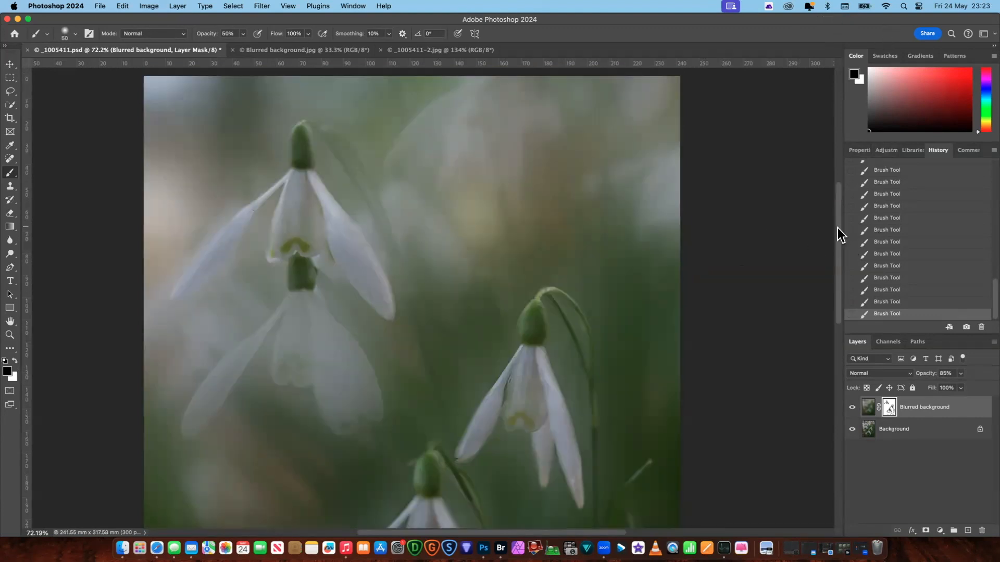
left_click_drag(839, 232, 834, 245)
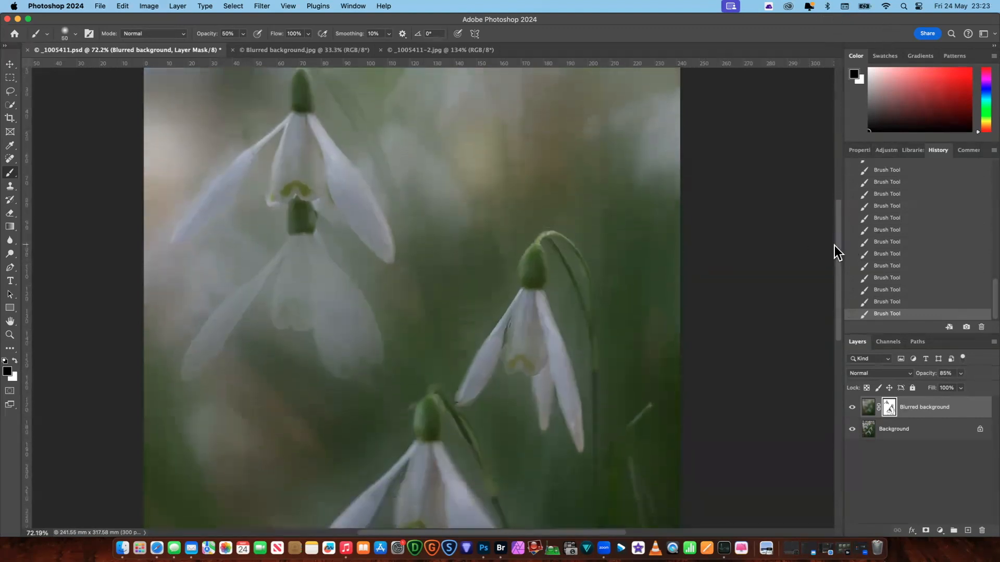
left_click_drag(289, 260, 284, 279)
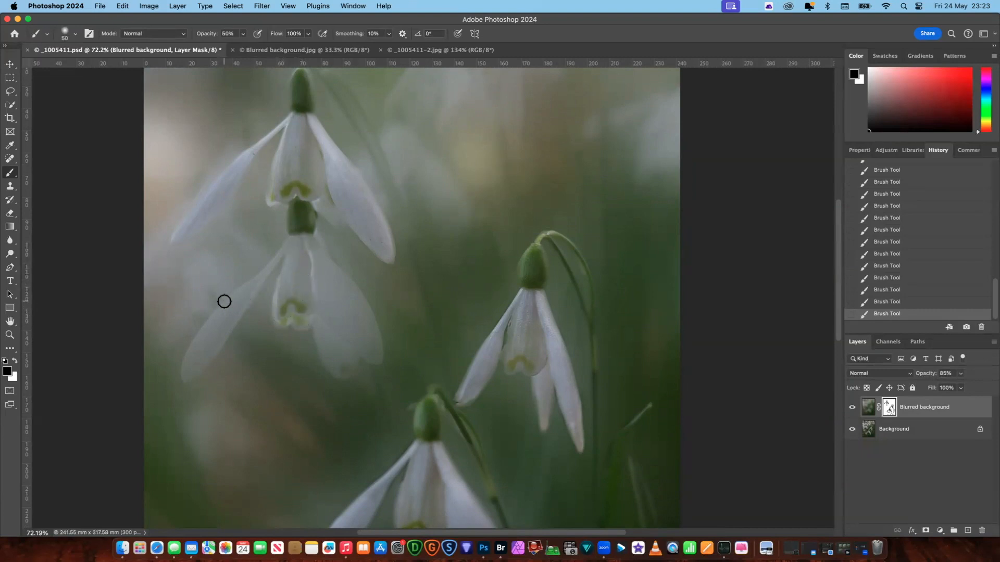
mouse_move(231, 310)
left_mouse_down()
mouse_move(190, 355)
mouse_move(201, 338)
mouse_move(183, 376)
mouse_move(193, 354)
mouse_move(187, 376)
mouse_move(223, 332)
mouse_move(207, 360)
mouse_move(239, 296)
mouse_move(192, 369)
mouse_move(242, 295)
mouse_move(218, 322)
mouse_move(230, 303)
mouse_move(248, 285)
mouse_move(244, 304)
mouse_move(289, 239)
left_mouse_up()
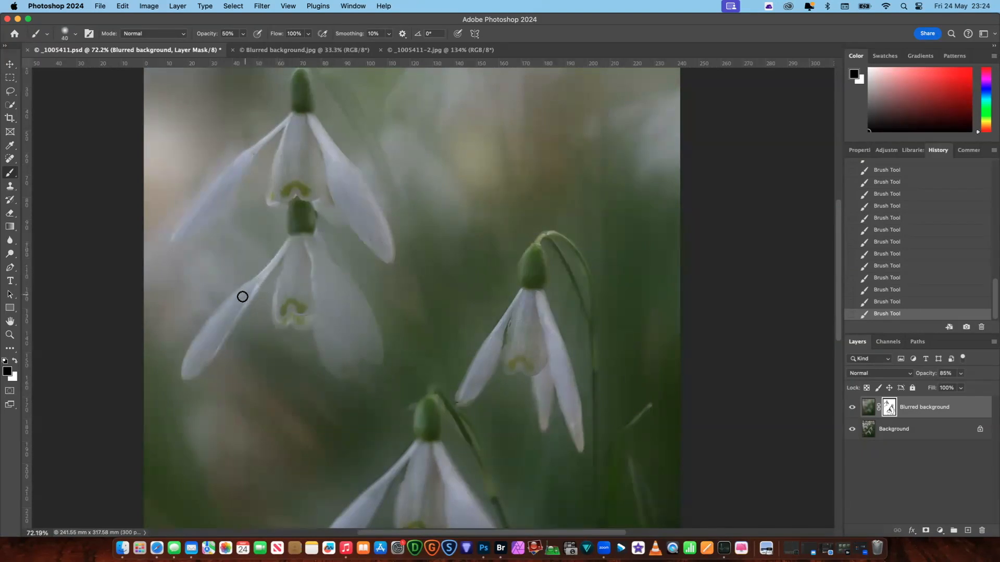
mouse_move(226, 311)
left_mouse_down()
mouse_move(192, 365)
mouse_move(230, 314)
mouse_move(291, 289)
mouse_move(309, 258)
mouse_move(298, 255)
mouse_move(280, 315)
mouse_move(301, 265)
mouse_move(292, 319)
mouse_move(302, 287)
mouse_move(310, 304)
mouse_move(307, 245)
mouse_move(319, 276)
mouse_move(309, 240)
mouse_move(328, 270)
mouse_move(298, 235)
mouse_move(341, 306)
mouse_move(326, 299)
mouse_move(331, 317)
mouse_move(326, 274)
mouse_move(349, 293)
mouse_move(321, 262)
mouse_move(361, 309)
mouse_move(352, 294)
mouse_move(370, 336)
mouse_move(345, 307)
mouse_move(349, 329)
mouse_move(322, 292)
mouse_move(328, 308)
mouse_move(318, 302)
mouse_move(373, 351)
mouse_move(369, 319)
mouse_move(377, 348)
mouse_move(349, 286)
mouse_move(366, 323)
mouse_move(305, 236)
mouse_move(339, 297)
mouse_move(391, 352)
mouse_move(335, 337)
mouse_move(321, 370)
mouse_move(350, 323)
mouse_move(341, 321)
mouse_move(353, 321)
mouse_move(322, 324)
mouse_move(330, 361)
mouse_move(330, 332)
mouse_move(351, 350)
mouse_move(335, 364)
mouse_move(346, 357)
mouse_move(332, 360)
mouse_move(346, 369)
mouse_move(330, 357)
mouse_move(355, 364)
left_mouse_up()
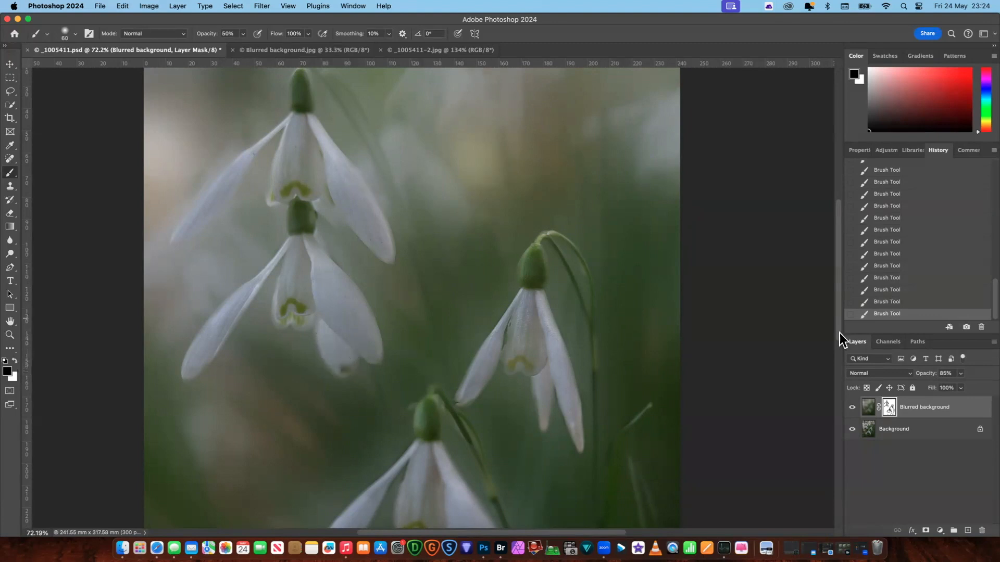
scroll(837, 296, "up", 3)
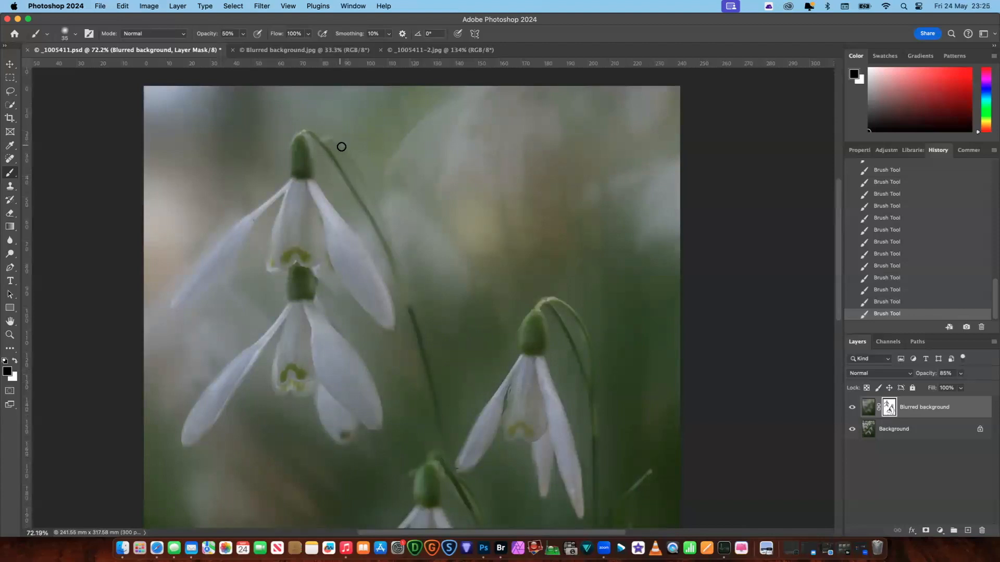
left_click_drag(355, 165, 395, 253)
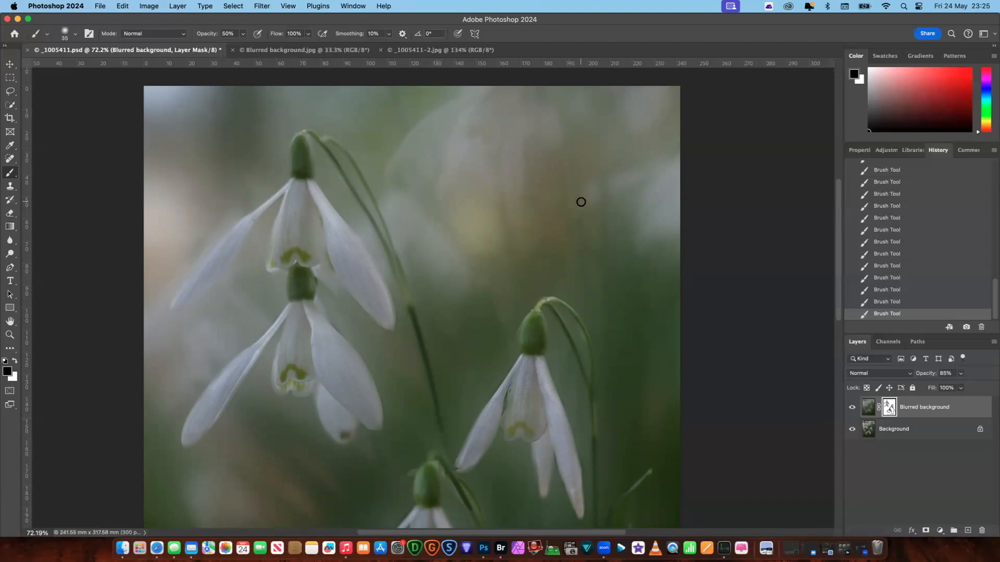
- View the whole masked snowdrop photo and compare it with the finished version in _1005411-2.jpg
left_click(10, 335)
left_click_drag(591, 270, 561, 276)
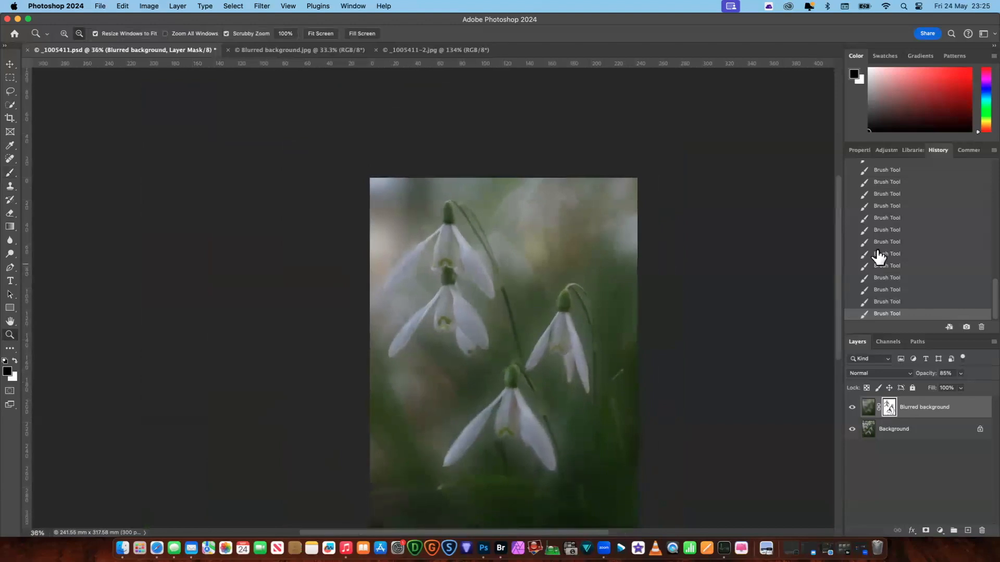
left_click_drag(839, 242, 839, 279)
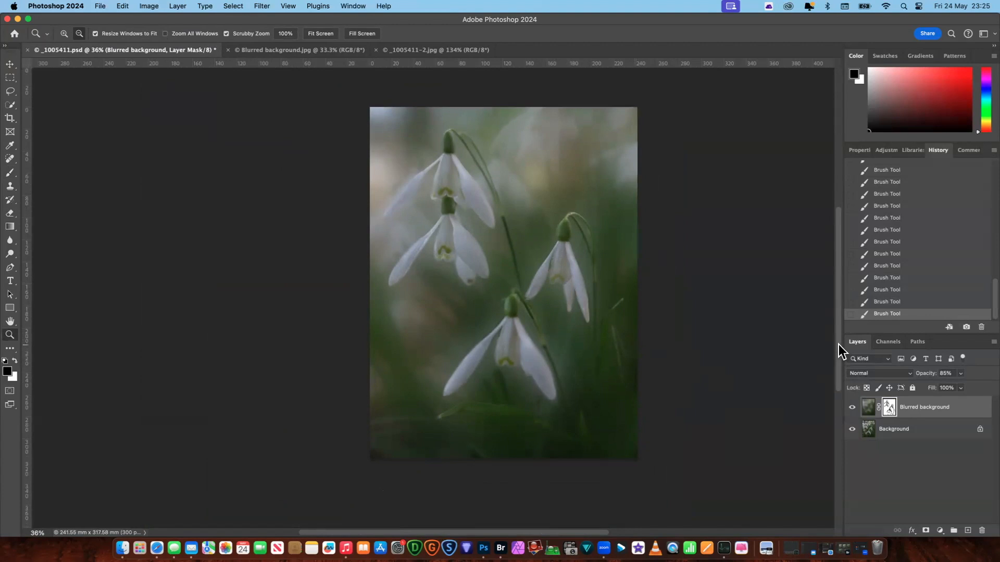
left_click(451, 49)
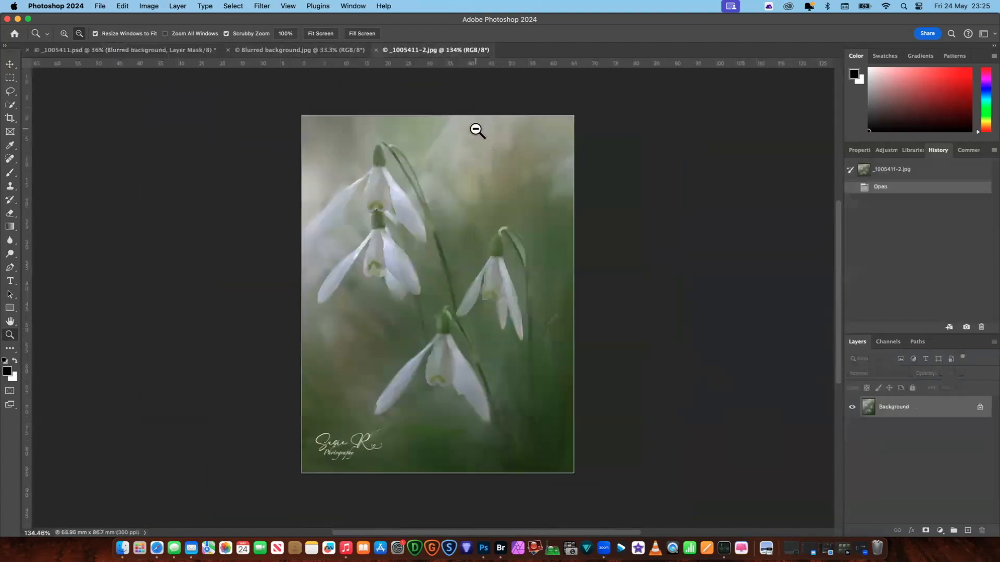
left_click(175, 50)
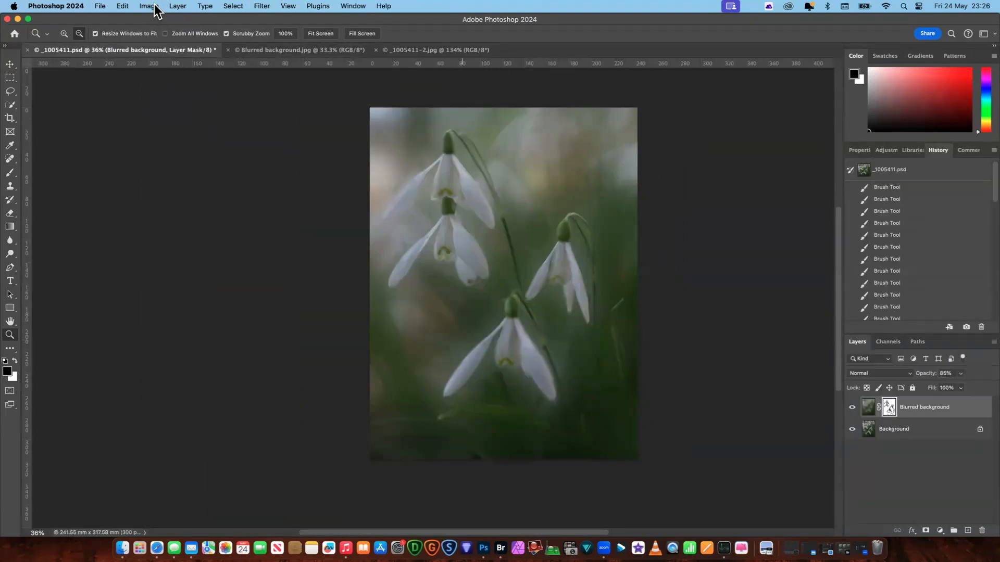
- Add a Levels adjustment layer with the default name and settings above the Blurred background layer
left_click(177, 7)
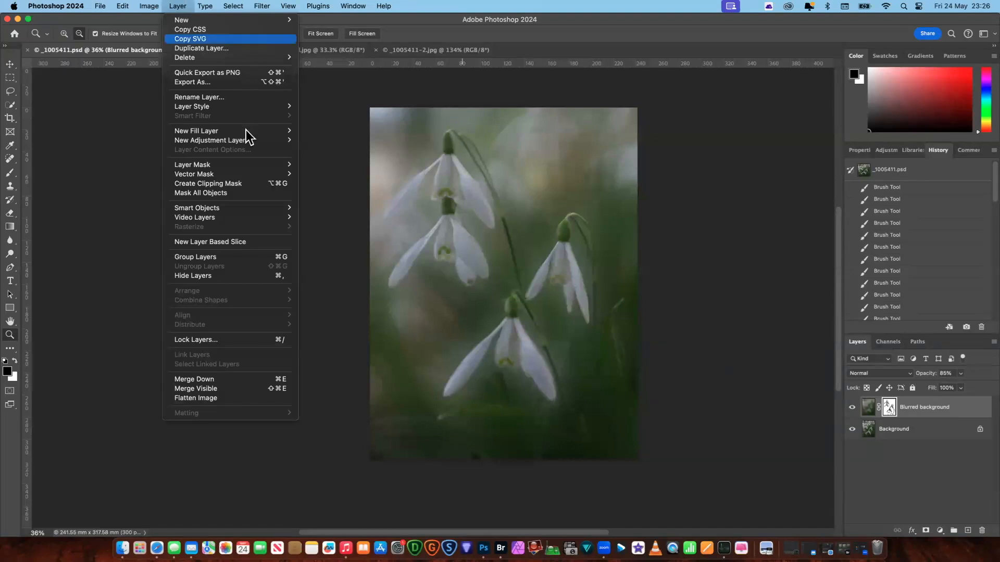
mouse_move(244, 137)
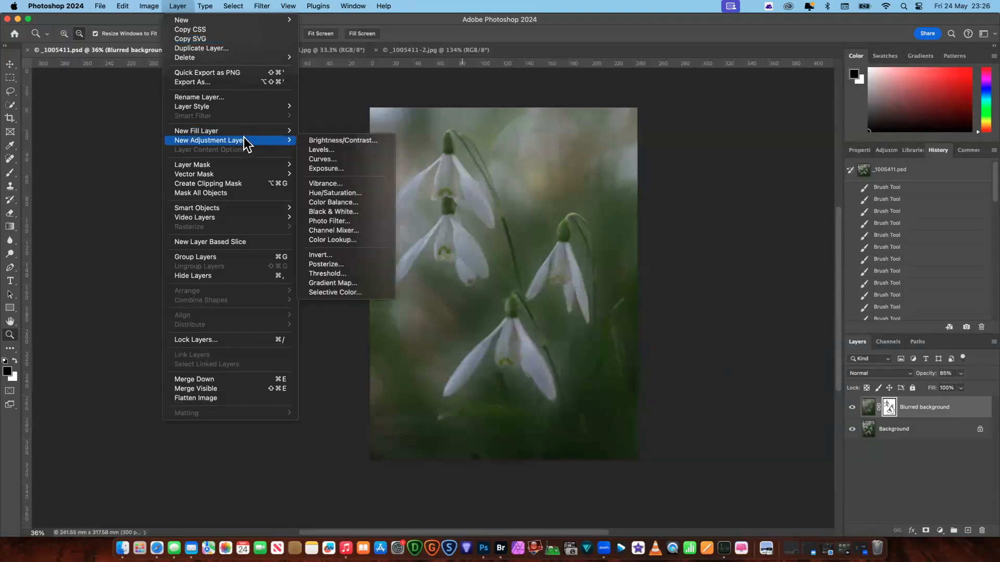
left_click(317, 152)
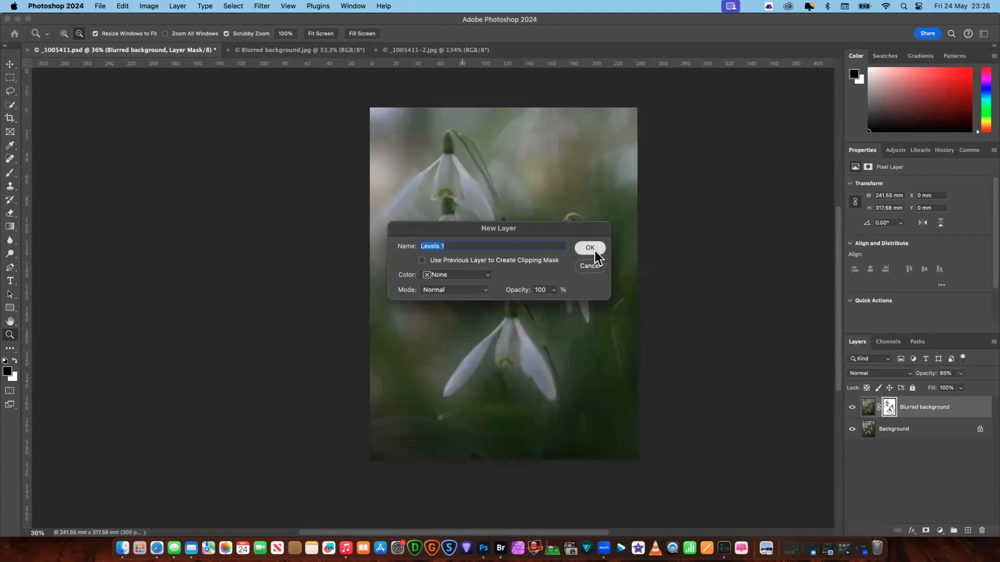
left_click(591, 249)
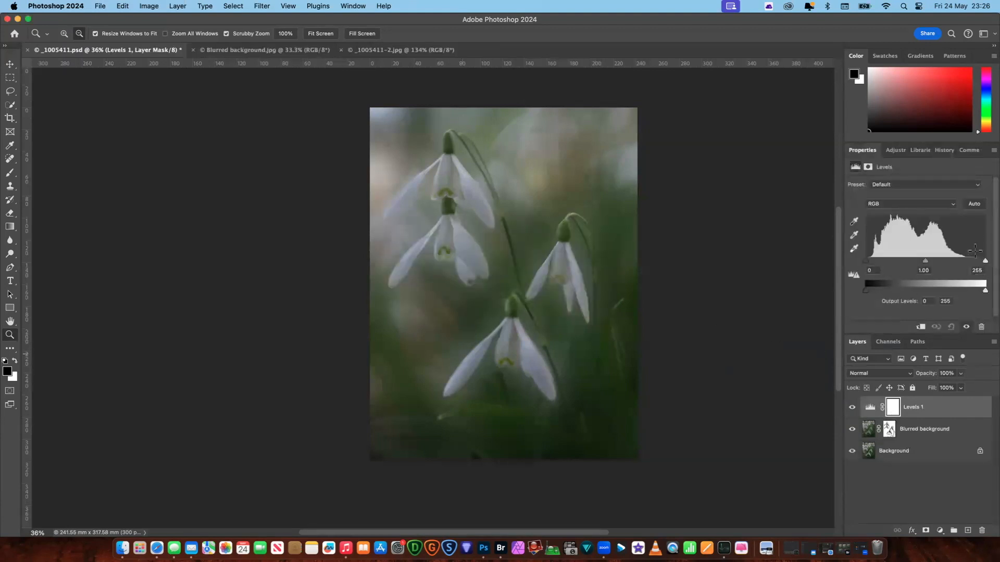
- Brighten the image in the Levels adjustment with a white input level of 206 and a midtone value of 1.10
left_click_drag(985, 262, 970, 262)
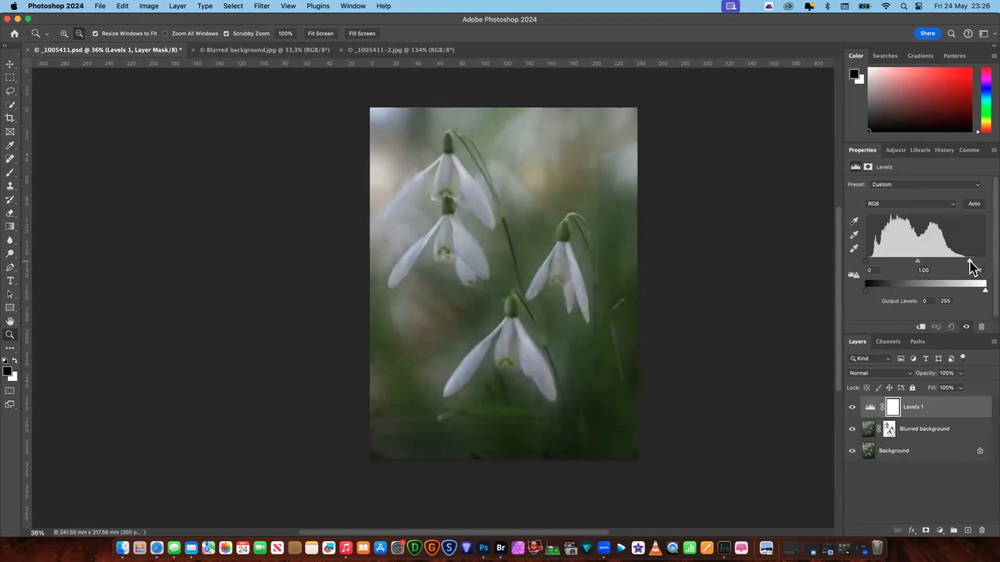
left_click_drag(865, 261, 867, 262)
left_click_drag(969, 262, 961, 261)
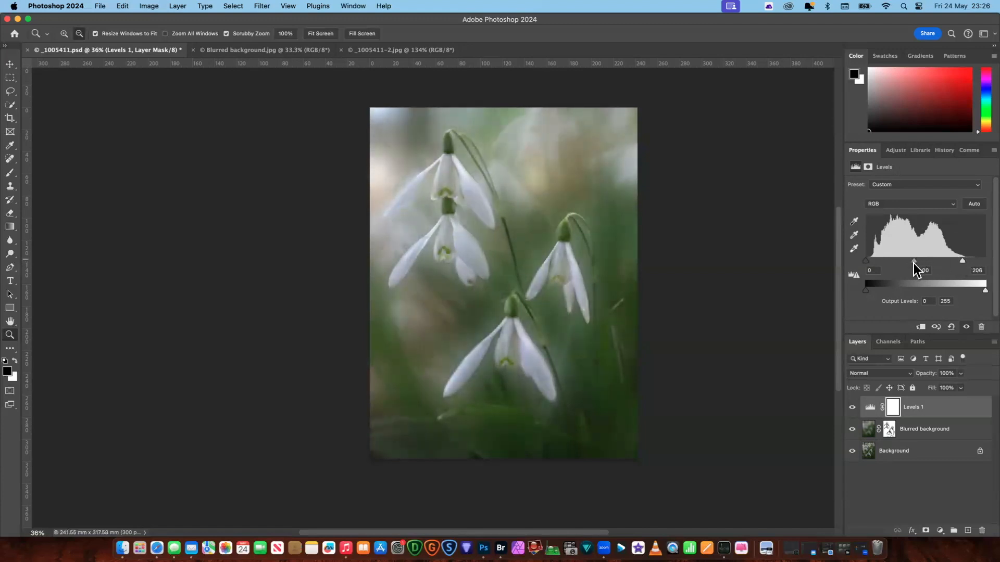
left_click_drag(913, 261, 908, 260)
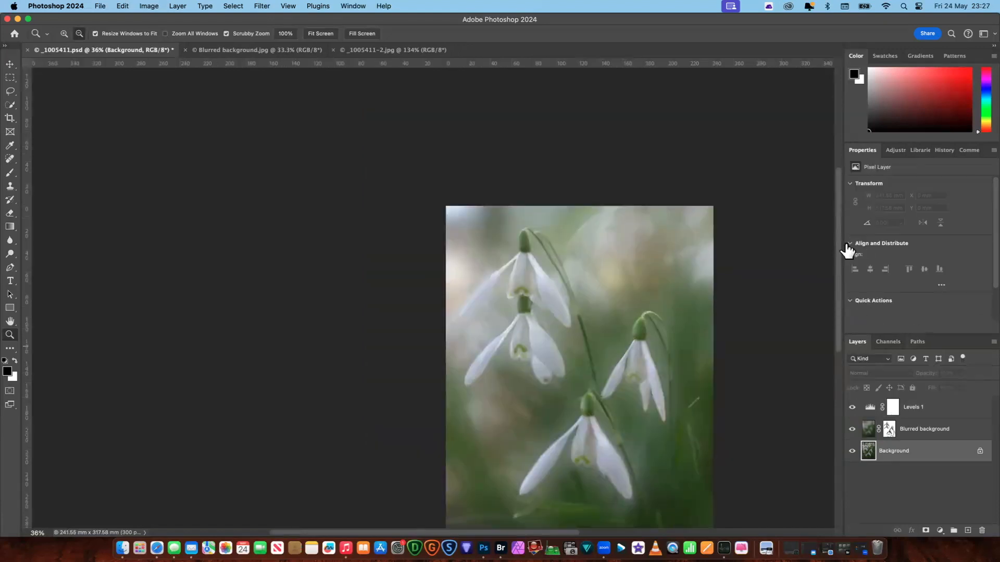
- Duplicate the Background layer beneath the blurred layer and activate the Remove tool on the copy
left_click_drag(841, 235, 842, 273)
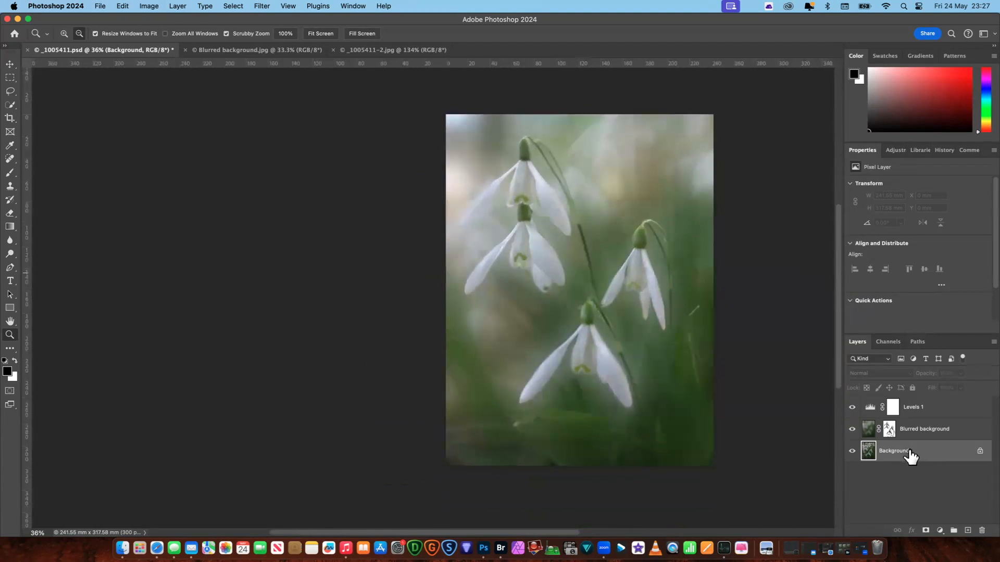
left_click_drag(932, 460, 968, 531)
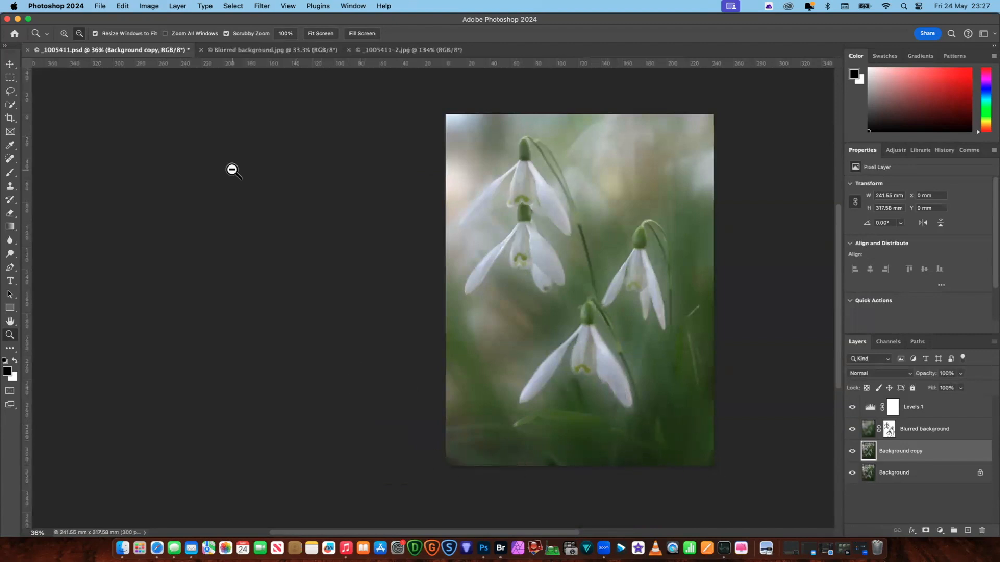
left_click(9, 160)
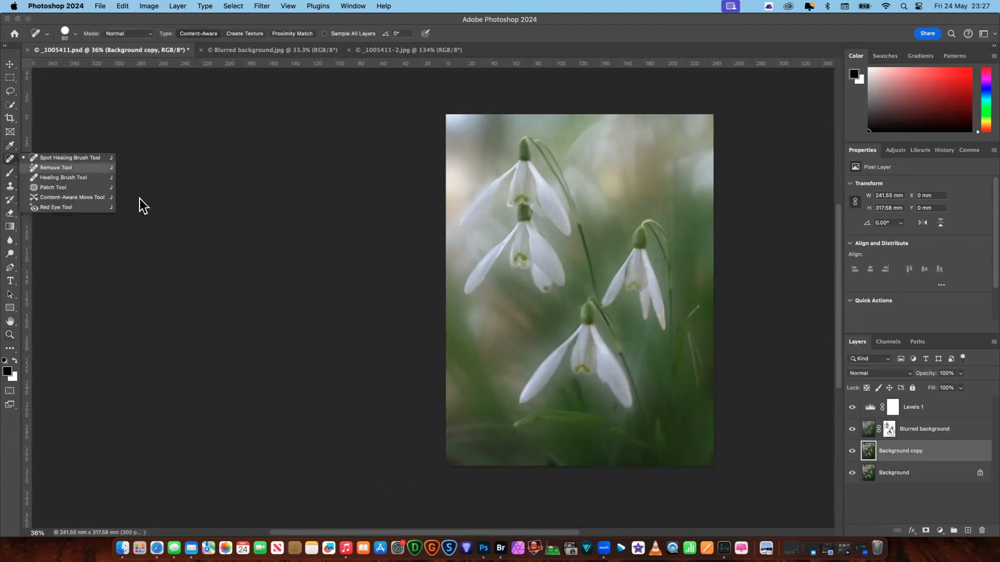
left_click(55, 168)
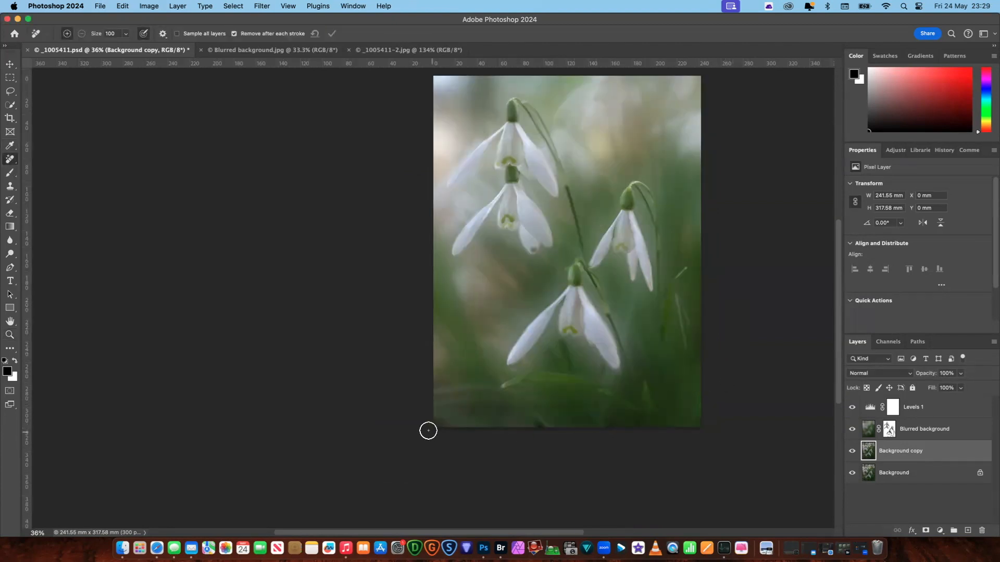
- Use the Patch tool on the background copy to repair the photo's lower-left corner and the middle of its bottom edge
left_click(10, 159)
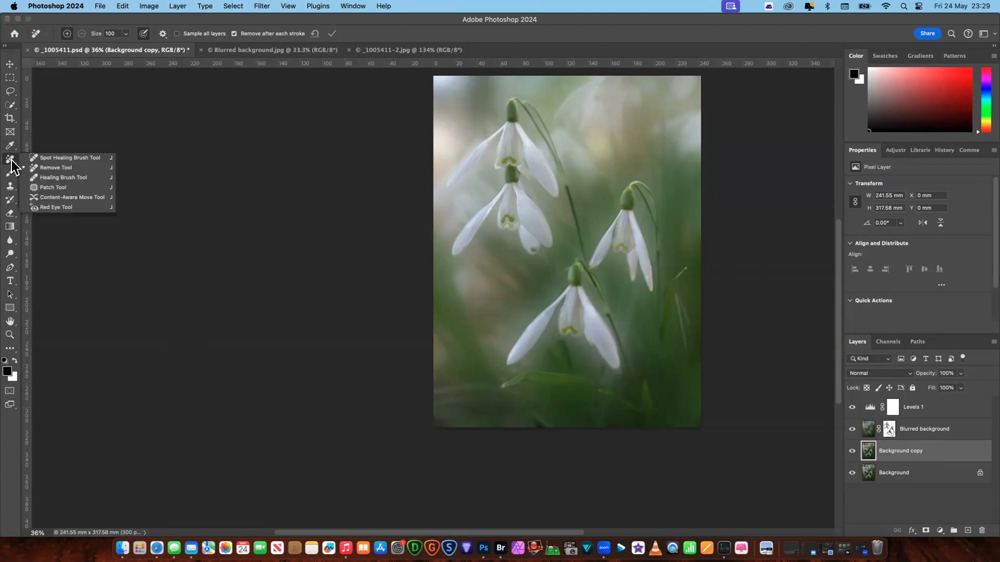
left_click(72, 187)
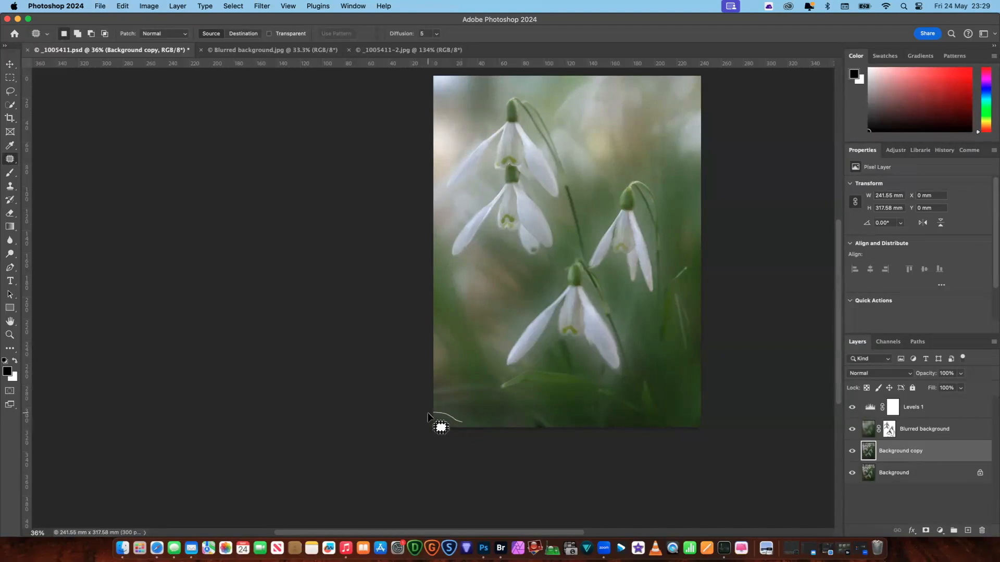
mouse_move(461, 427)
left_mouse_down()
mouse_move(454, 424)
mouse_move(480, 424)
left_mouse_up()
mouse_move(527, 414)
left_mouse_down()
mouse_move(547, 428)
mouse_move(528, 420)
left_mouse_up()
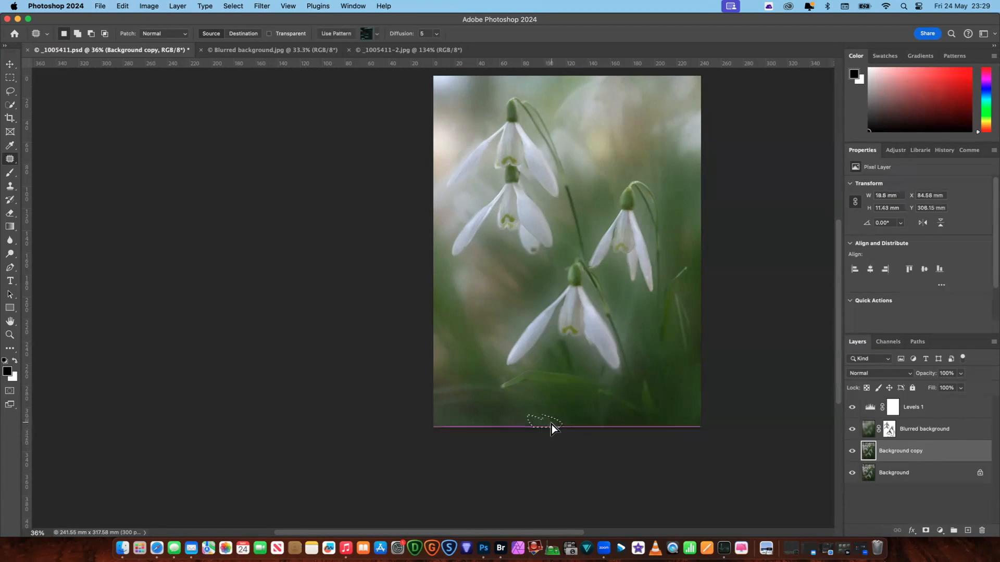
left_click(593, 461)
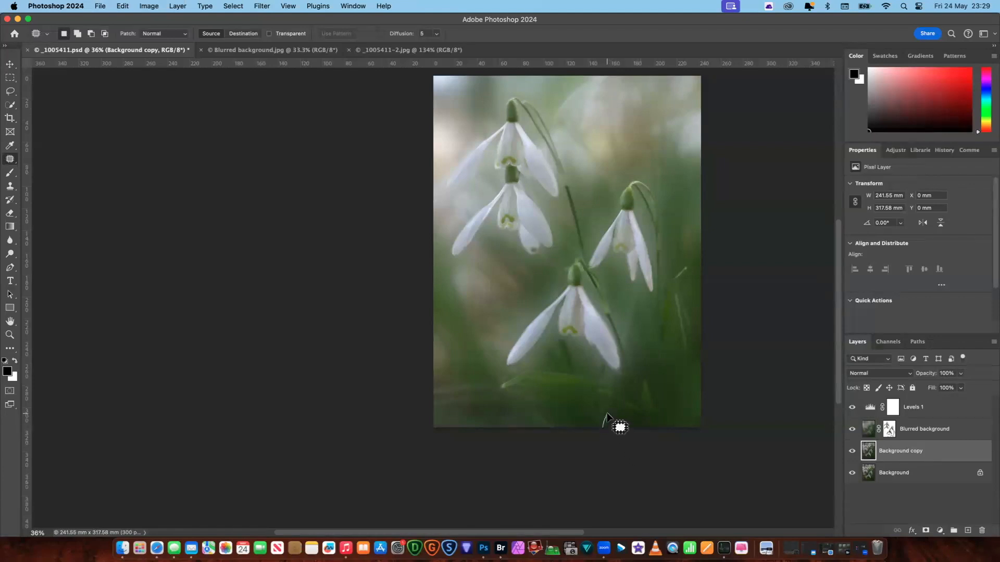
- Patch the distractions right of centre on the bottom edge and in the lower-right corner, clearing the selection after each repair
mouse_move(616, 426)
left_mouse_down()
mouse_move(602, 426)
mouse_move(623, 421)
left_mouse_up()
key("super+d")
mouse_move(704, 427)
left_mouse_down()
mouse_move(691, 428)
mouse_move(691, 404)
mouse_move(698, 418)
mouse_move(679, 416)
left_mouse_up()
key("super+d")
scroll(801, 80, "up", 2)
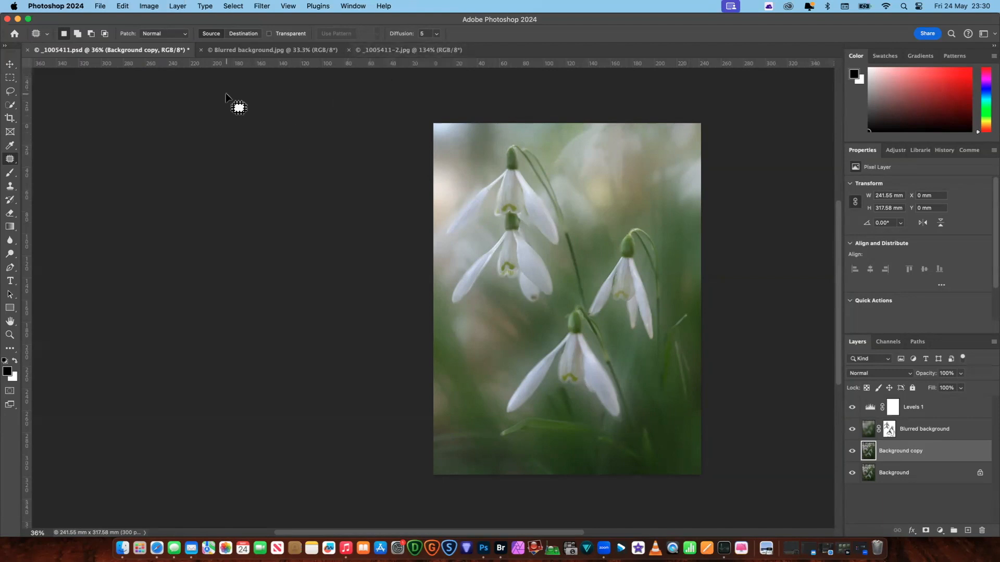
- Compare the retouched snowdrop photo with the finished _1005411-2.jpg and switch to the Spot Healing Brush
left_click(413, 51)
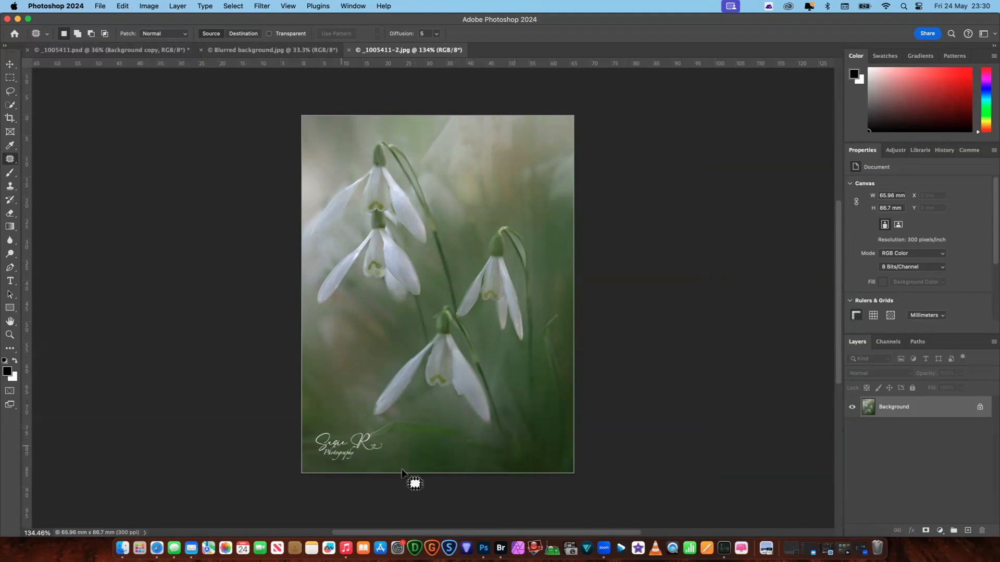
key("shift+j")
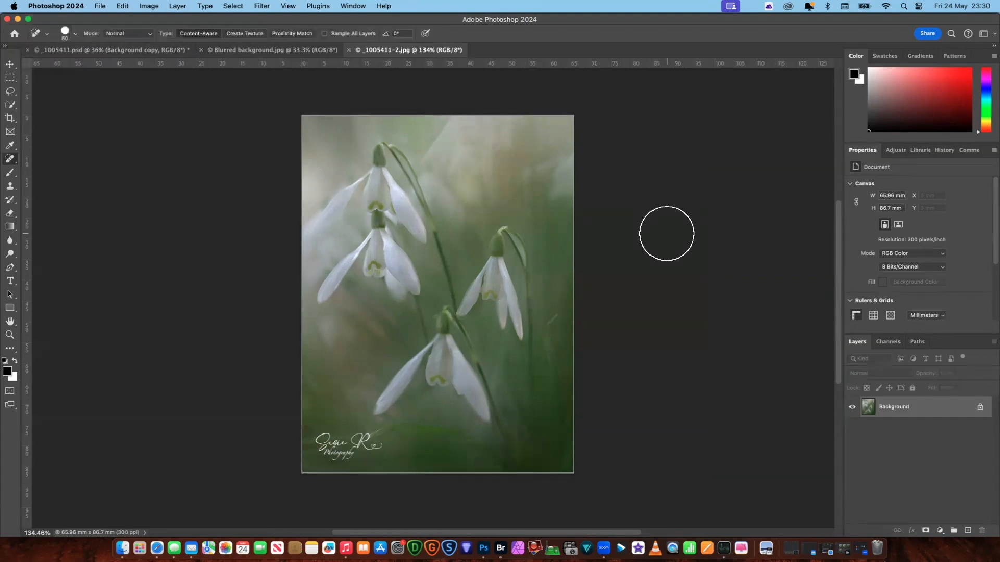
left_click(120, 50)
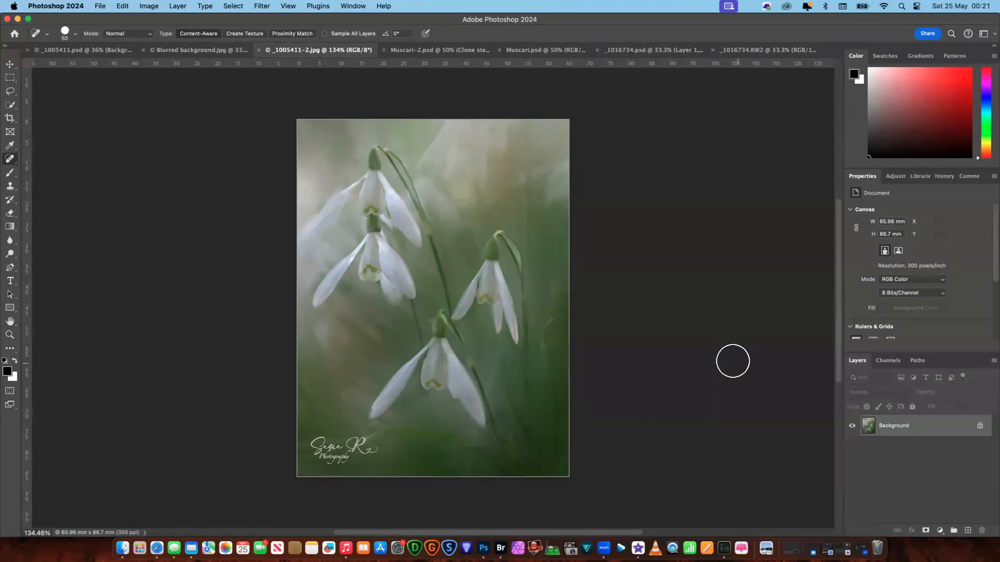
- Compare the blurred-background versions of the Muscari and _1016734 pansy photos with their originals
scroll(732, 359, "up", 3)
left_click(448, 50)
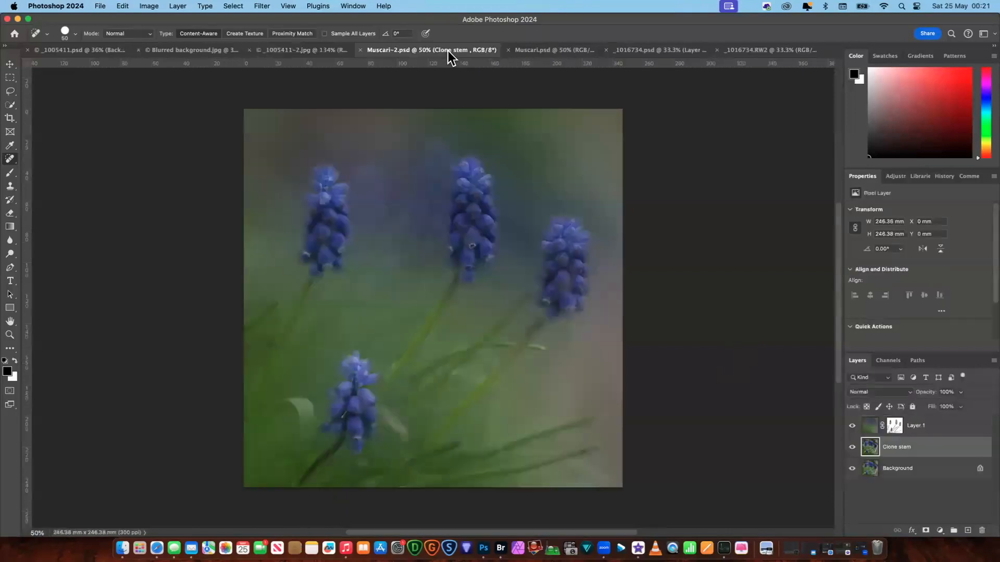
left_click(565, 50)
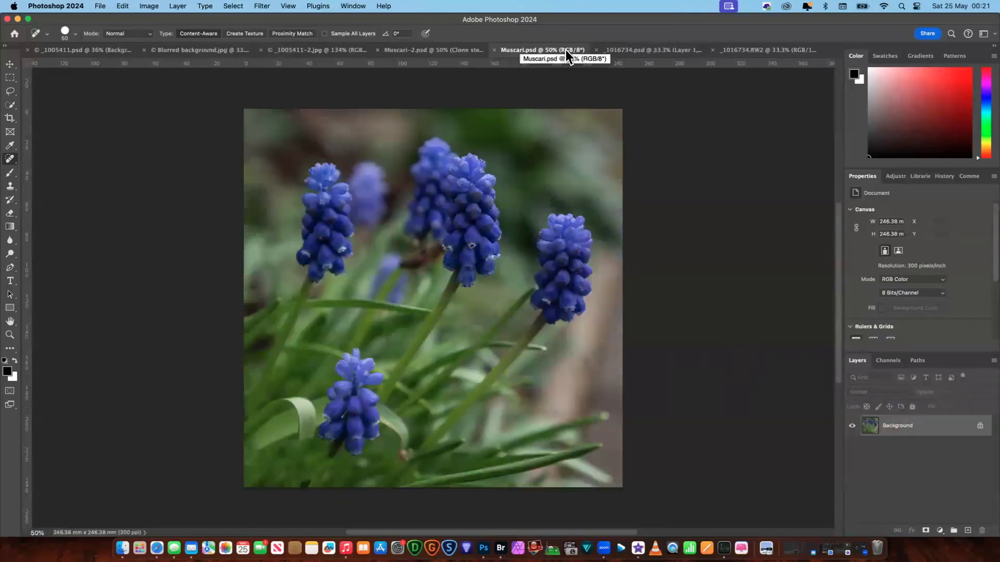
left_click(431, 52)
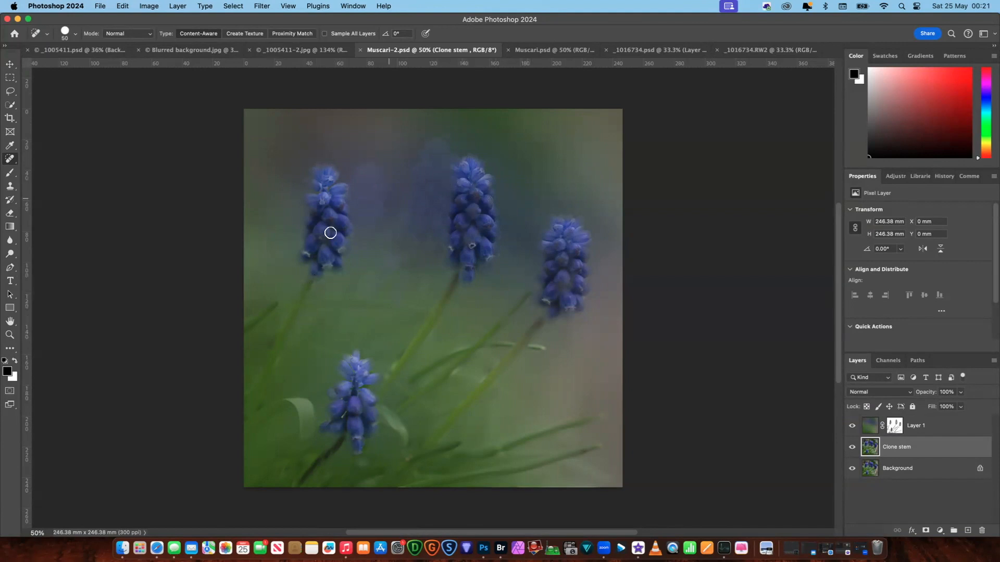
left_click(554, 50)
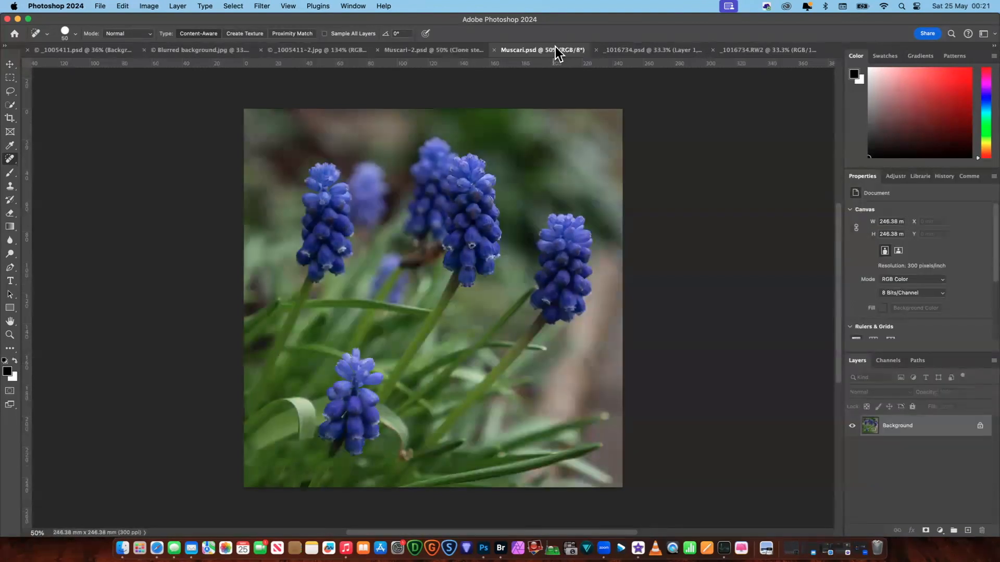
left_click(761, 50)
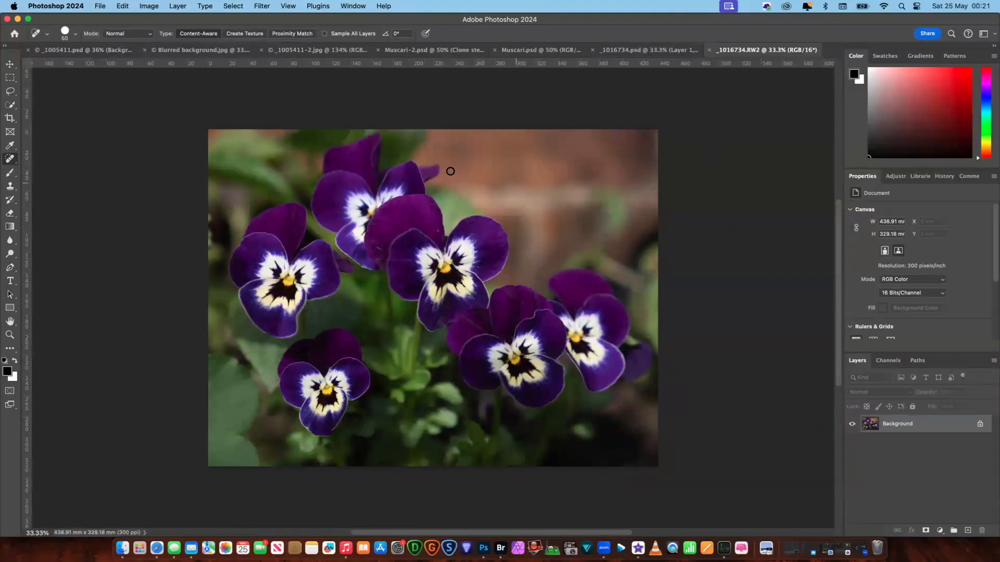
left_click(647, 50)
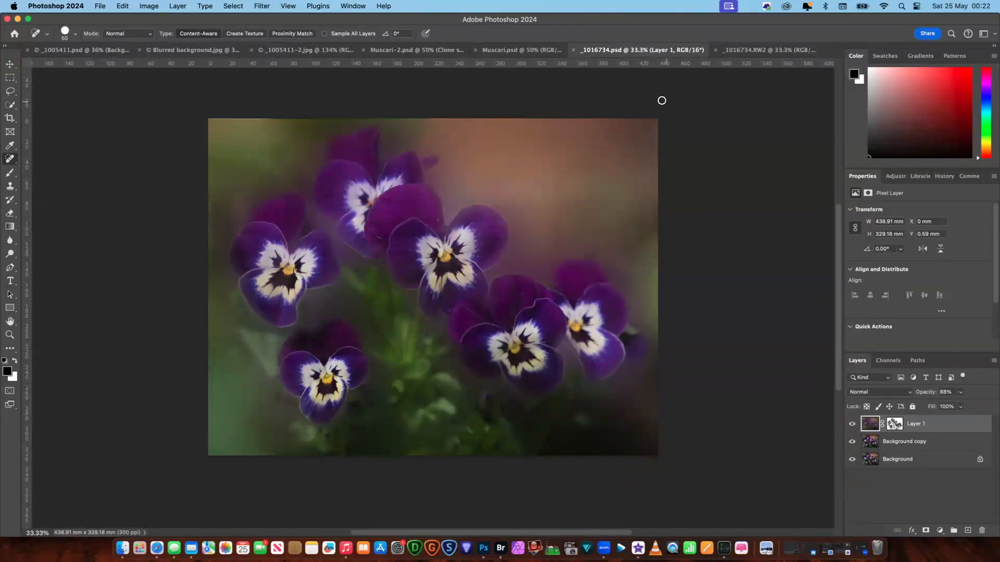
left_click(509, 50)
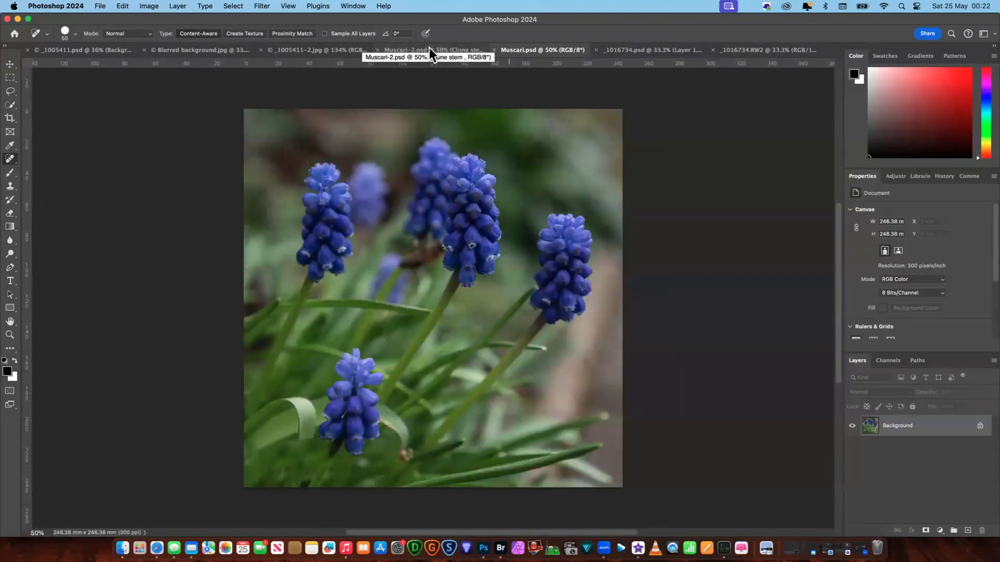
left_click(429, 48)
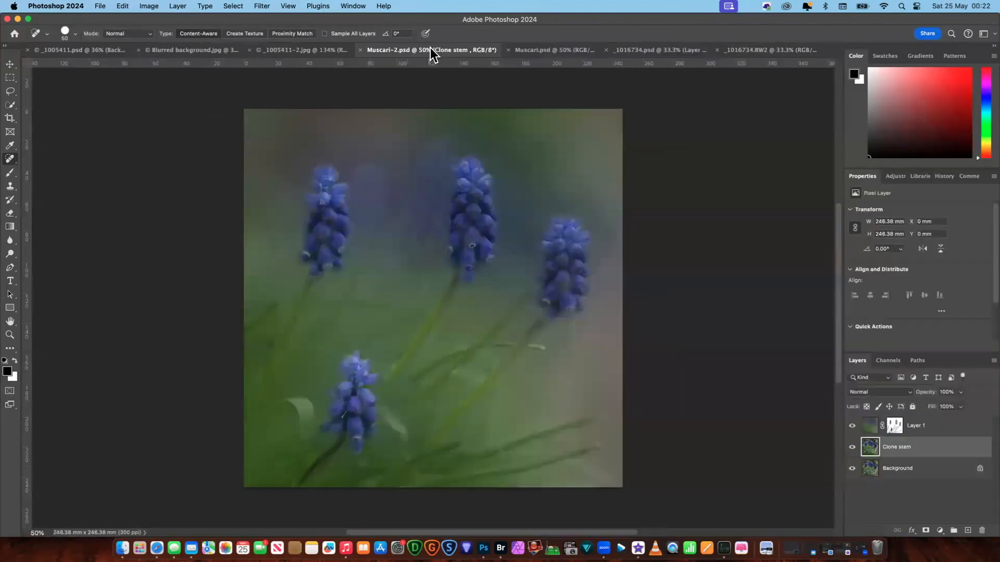
left_click(559, 51)
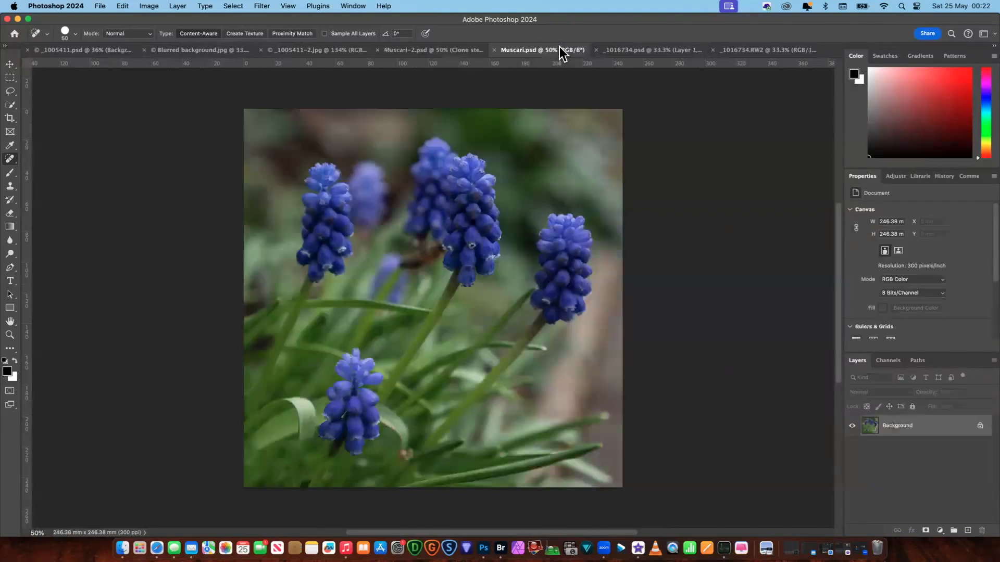
left_click(434, 53)
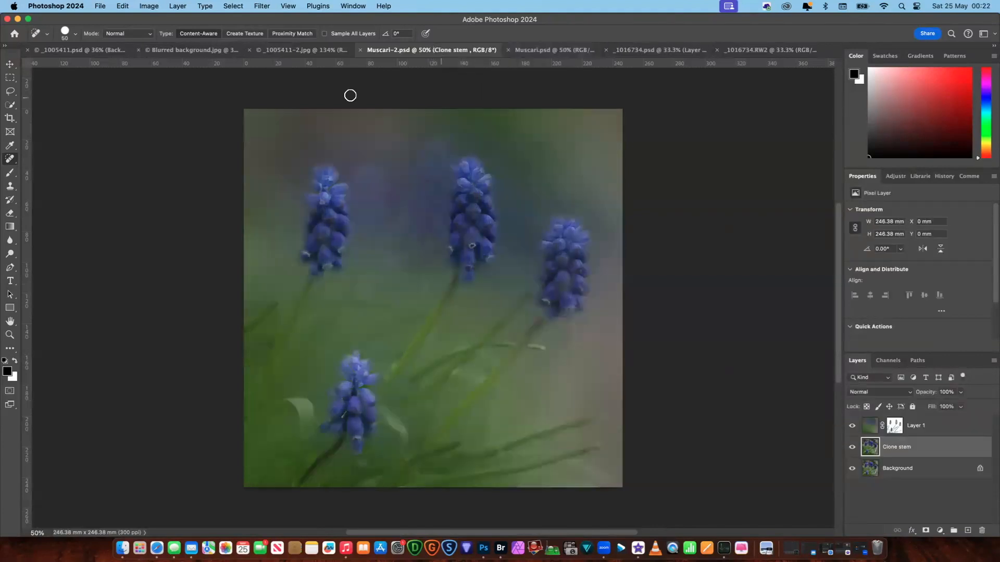